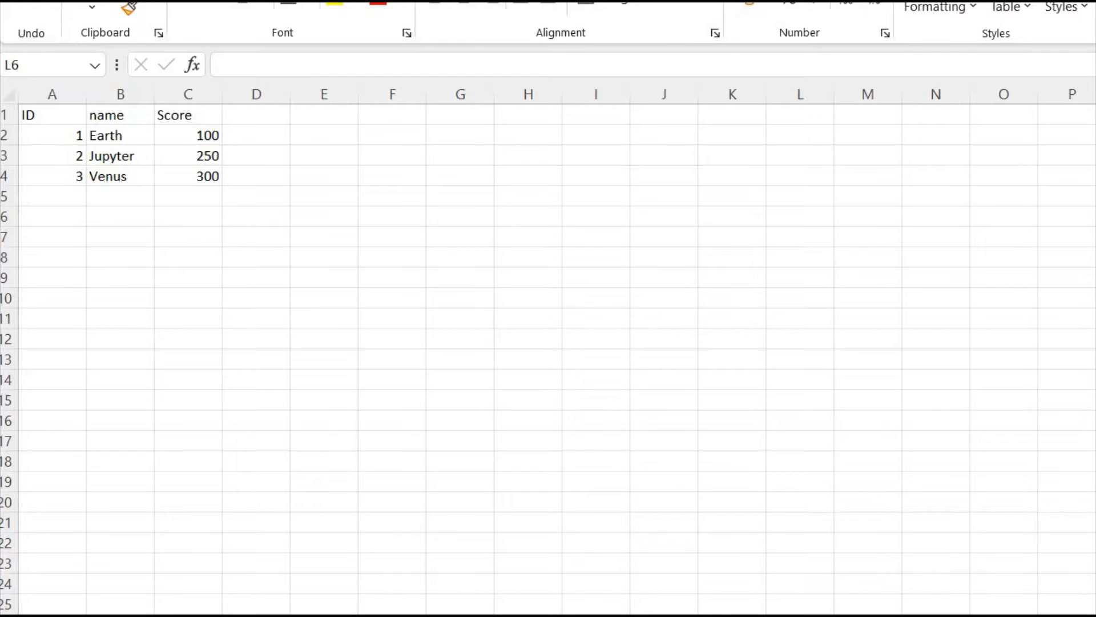
# Step: Select the sample planet data in cells A1:C4 of the Excel worksheet
pyautogui.click(52, 115)
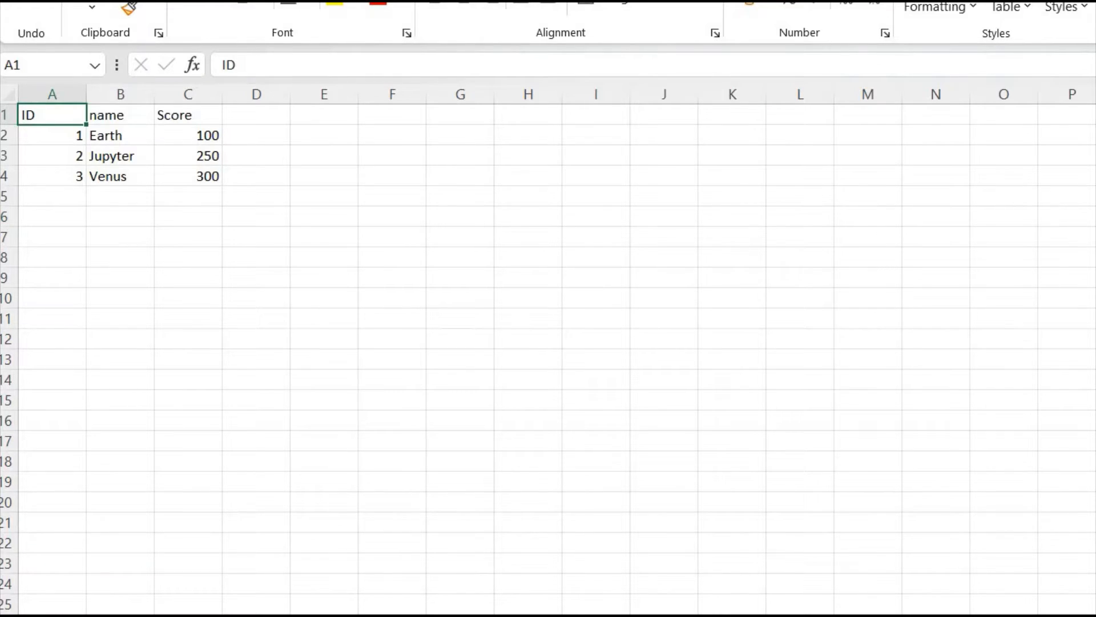
pyautogui.moveTo(52, 115); pyautogui.dragTo(188, 176)
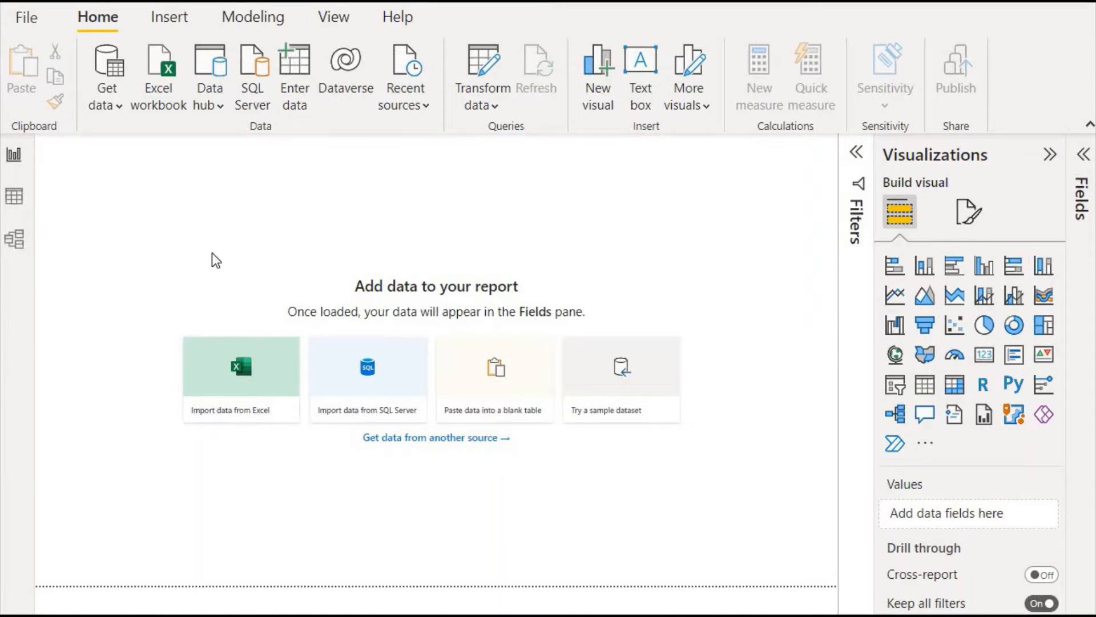
# Step: In Power BI's data view, start a new calculated table and name it Table_constructor in its formula
pyautogui.click(14, 200)
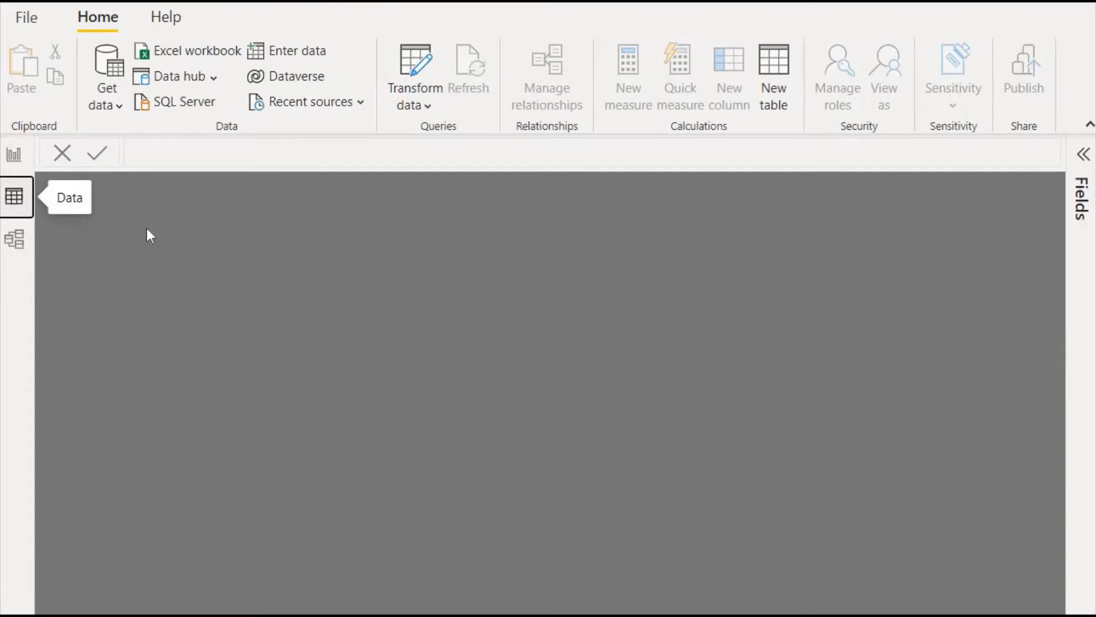
pyautogui.click(785, 89)
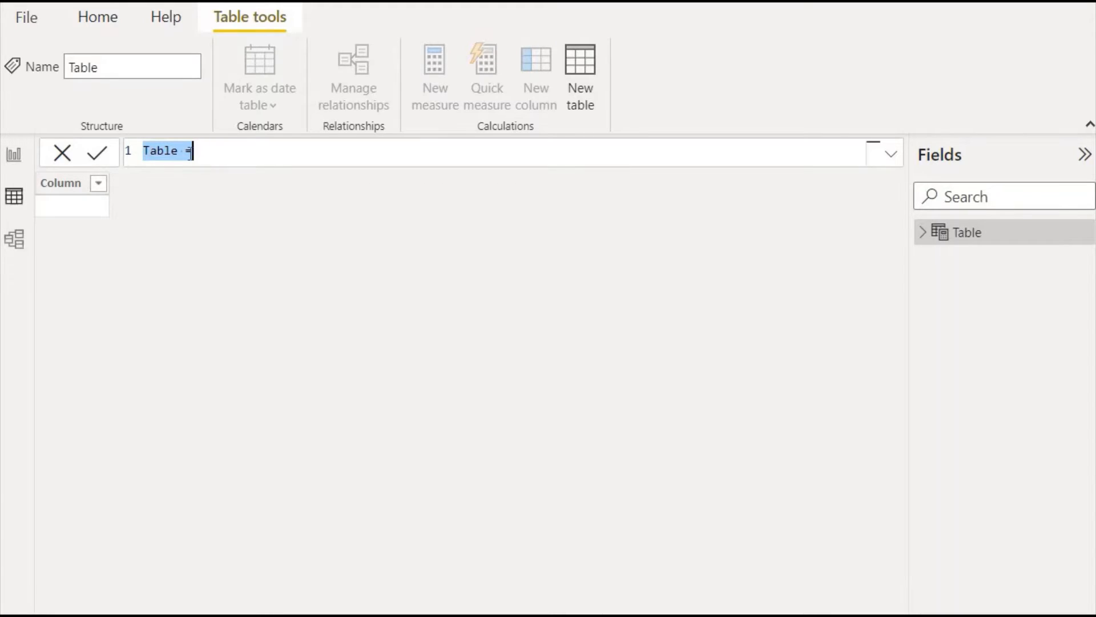
pyautogui.hotkey('shift', 'Left')
pyautogui.hotkey('shift', 'Left')
pyautogui.press('Left')
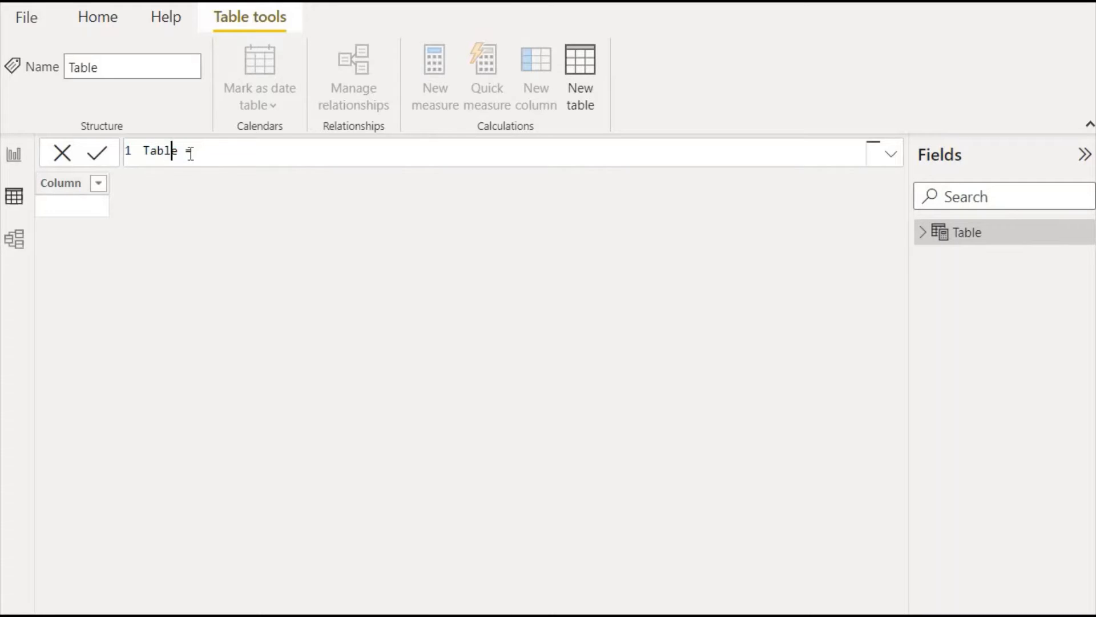
pyautogui.press('Right')
pyautogui.write('_constructor')
pyautogui.press('End')
pyautogui.hotkey('shift', 'Return')
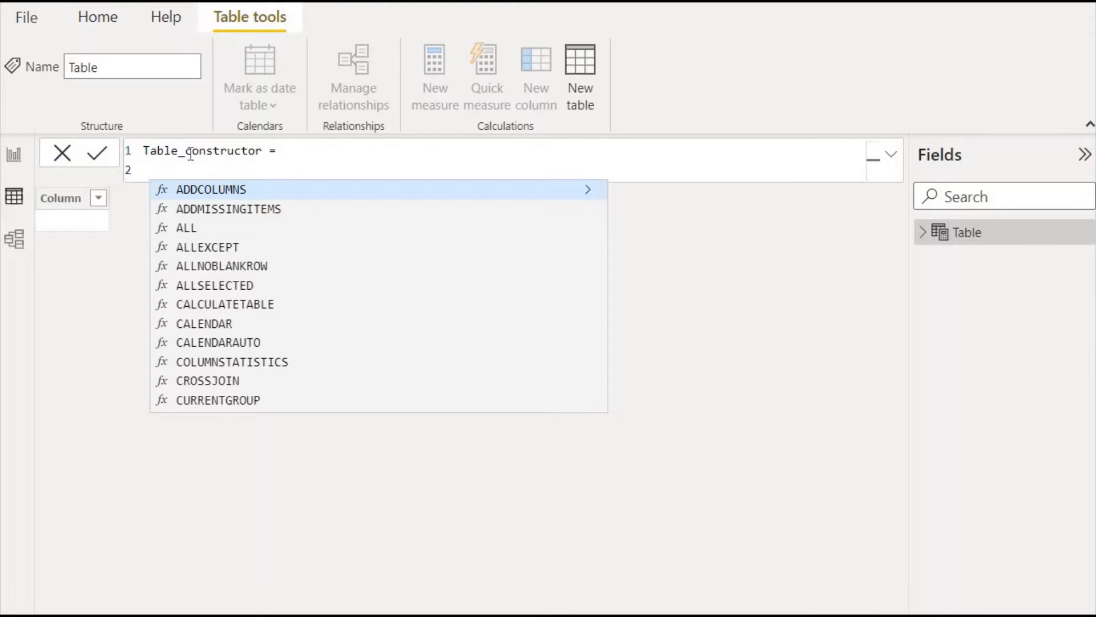
# Step: Define the table with curly braces containing the single value 123 and commit the formula
pyautogui.press('Escape')
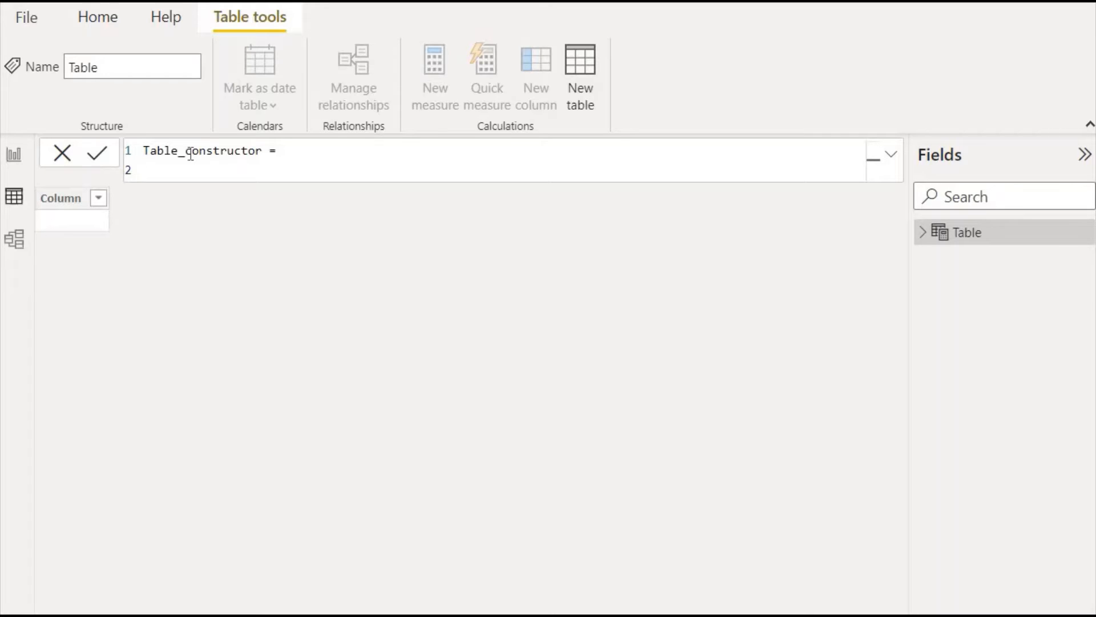
pyautogui.write('{}')
pyautogui.hotkey('shift', 'Return')
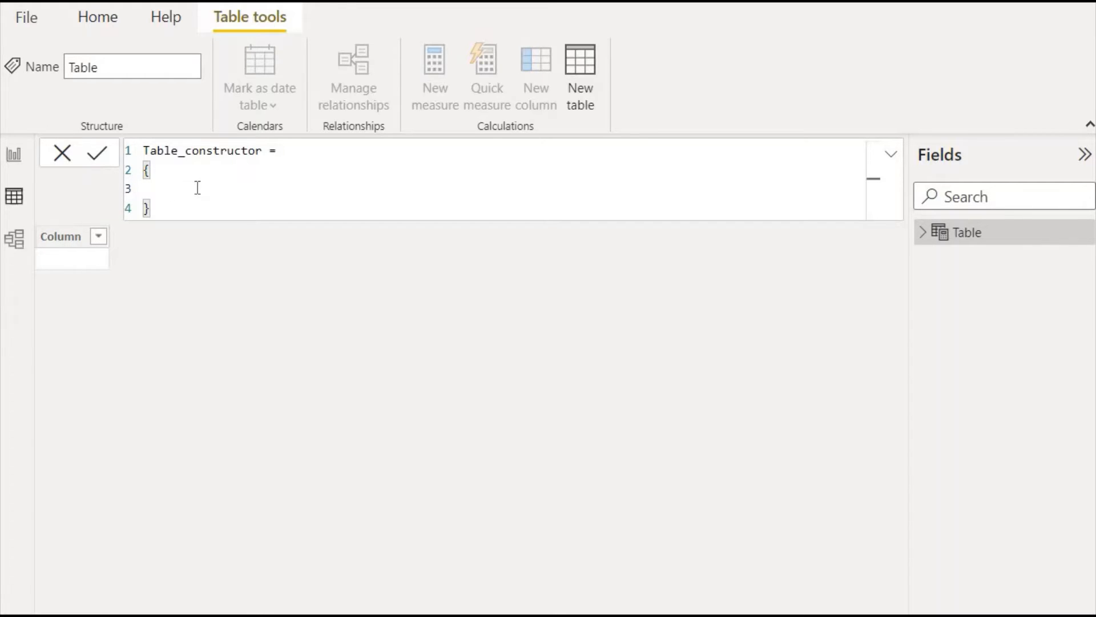
pyautogui.write('123')
pyautogui.press('Return')
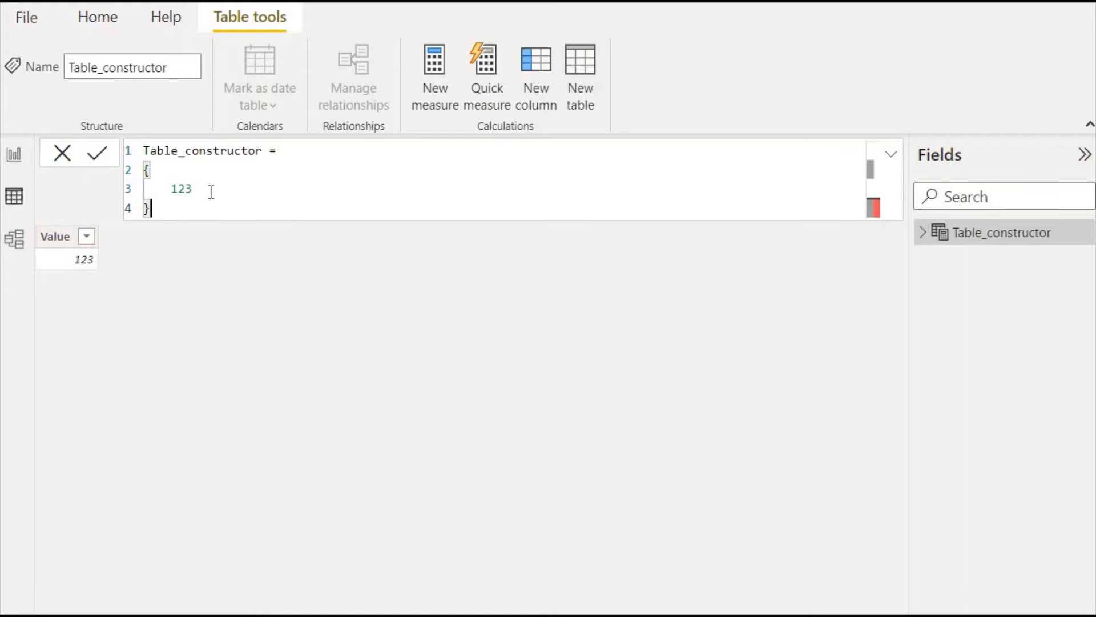
# Step: Separate the digits with commas so the constructor holds 1,2,3 and commit the formula
pyautogui.click(179, 192)
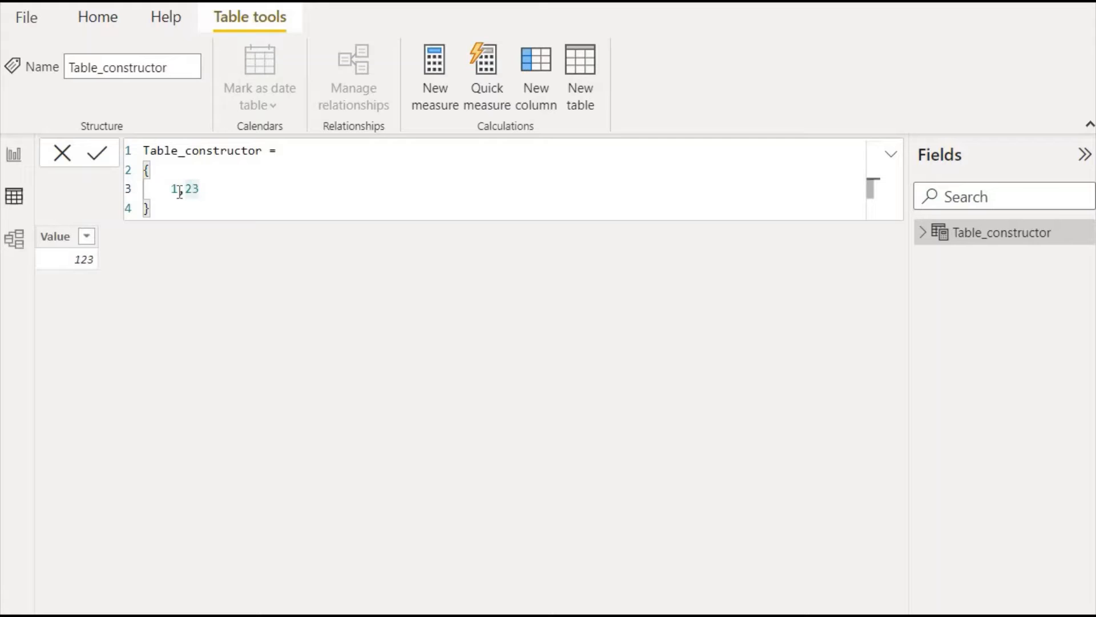
pyautogui.press('Right')
pyautogui.write(',')
pyautogui.press('Return')
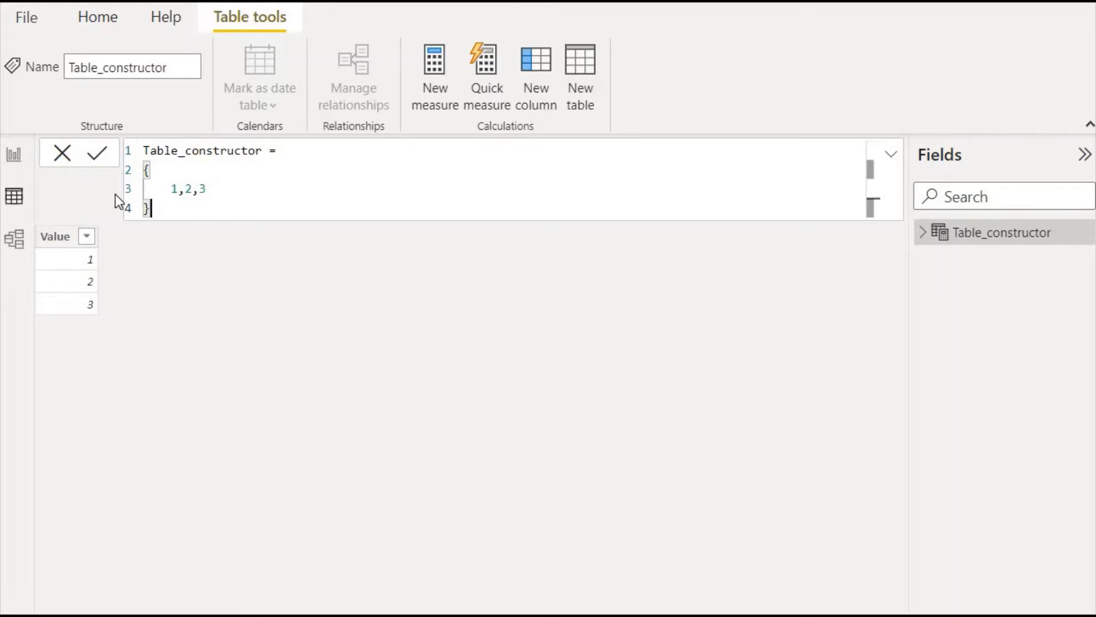
# Step: Wrap the values 1,2,3 in parentheses to make them one row with three columns, and commit the formula
pyautogui.click(170, 188)
pyautogui.write('(')
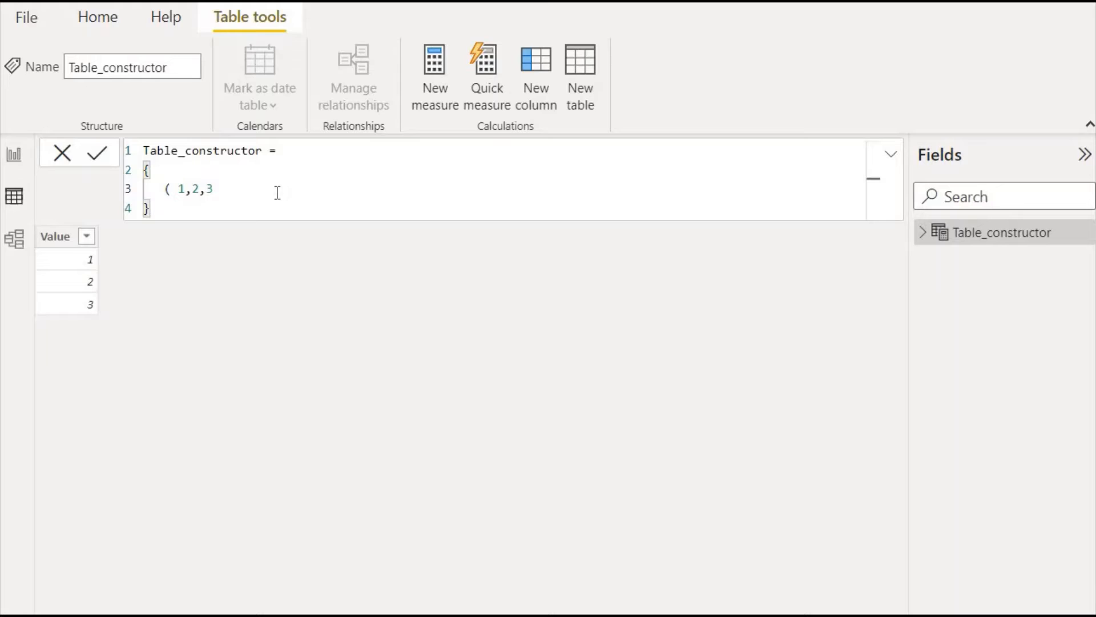
pyautogui.click(277, 192)
pyautogui.write(')')
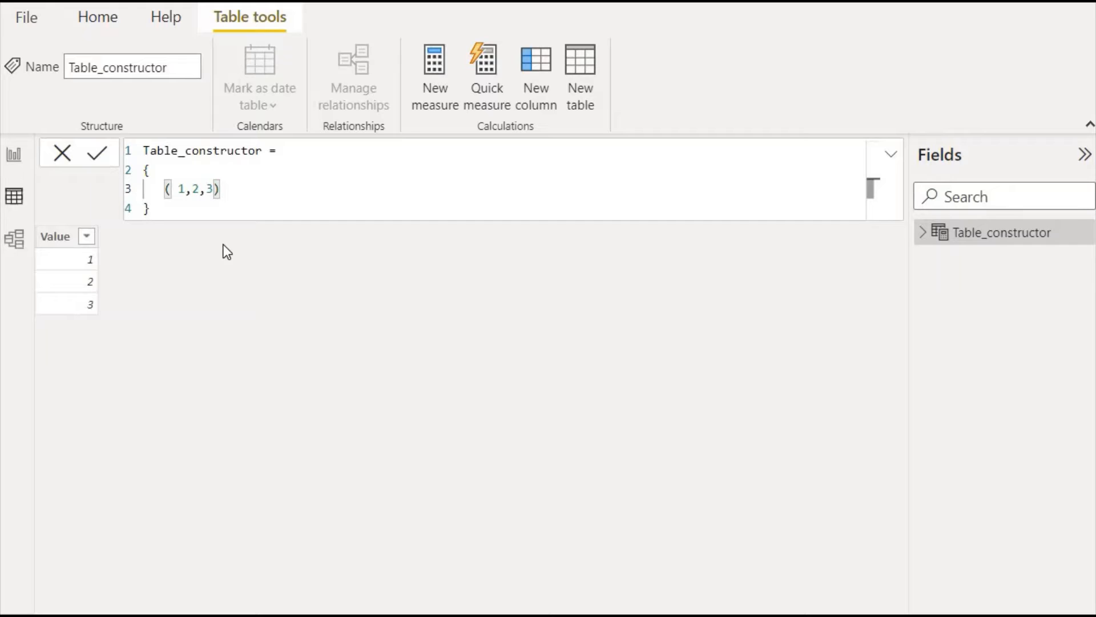
pyautogui.press('Down')
pyautogui.press('Return')
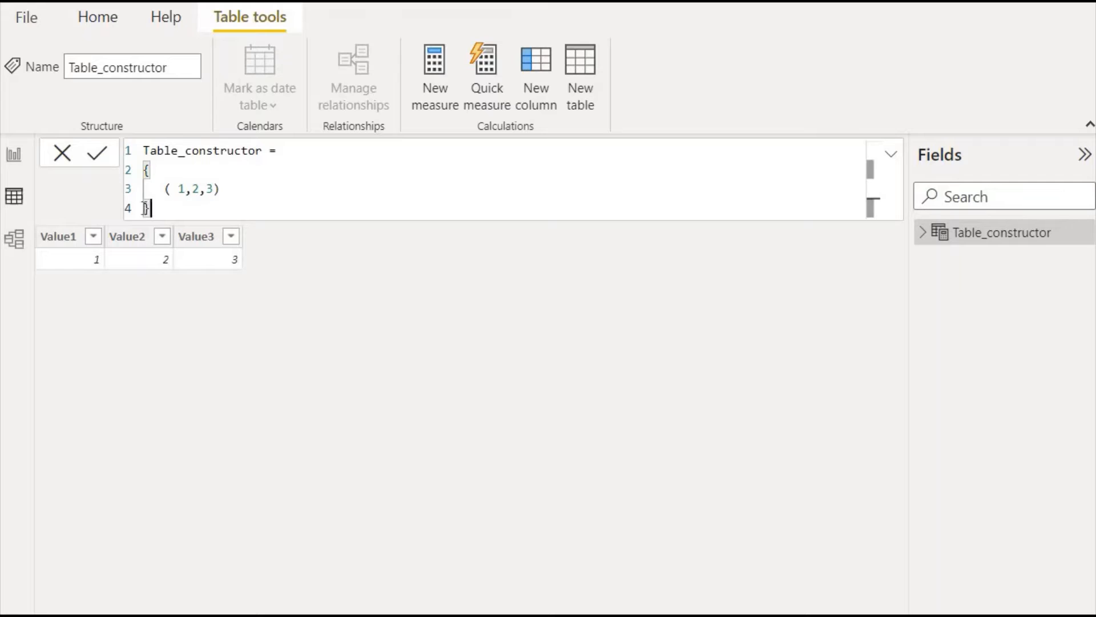
# Step: Copy the row (1,2,3) onto a new line below it and separate the two rows with a comma
pyautogui.click(237, 188)
pyautogui.hotkey('shift', 'Left')
pyautogui.hotkey('shift', 'Left')
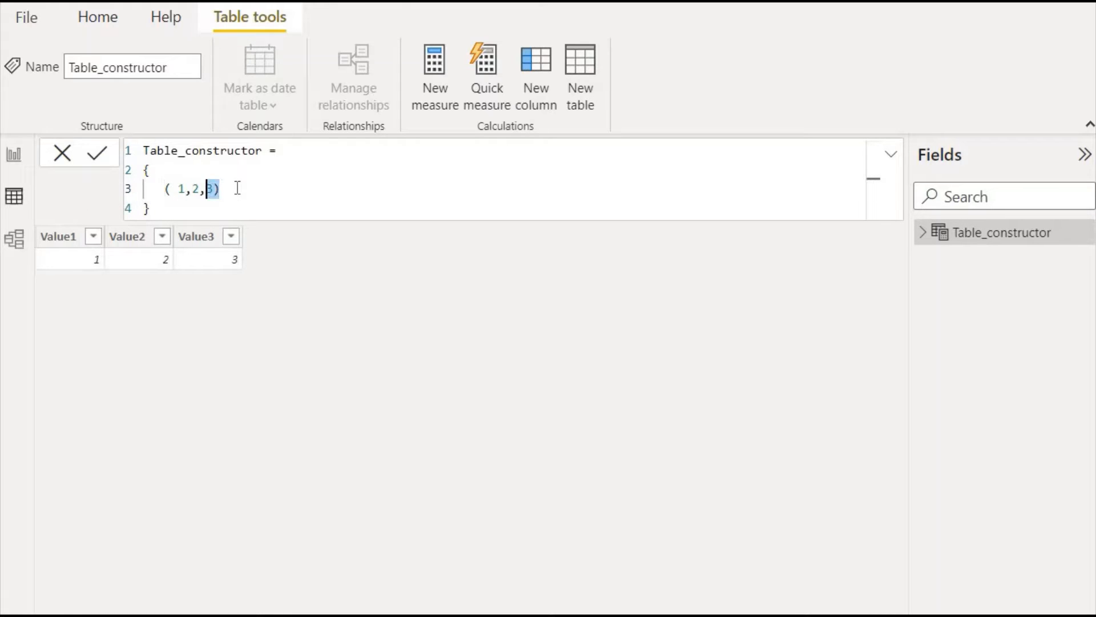
pyautogui.hotkey('shift', 'Left')
pyautogui.hotkey('shift', 'Left')
pyautogui.hotkey('shift', 'Left')
pyautogui.hotkey('shift', 'Left')
pyautogui.hotkey('shift', 'Left')
pyautogui.hotkey('shift', 'Left')
pyautogui.hotkey('ctrl', 'c')
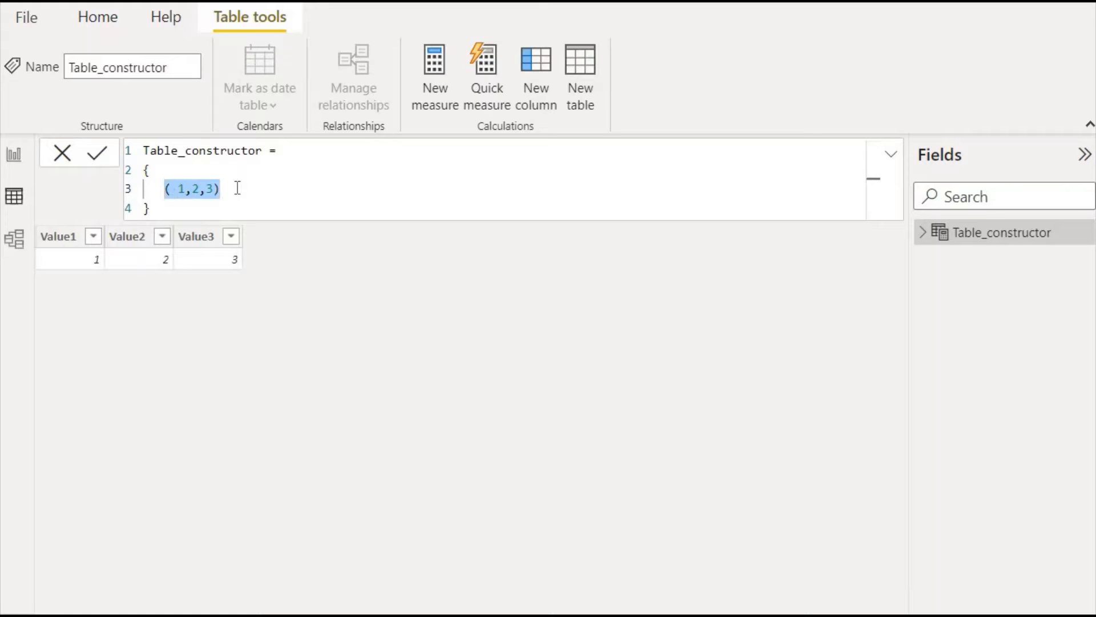
pyautogui.click(237, 188)
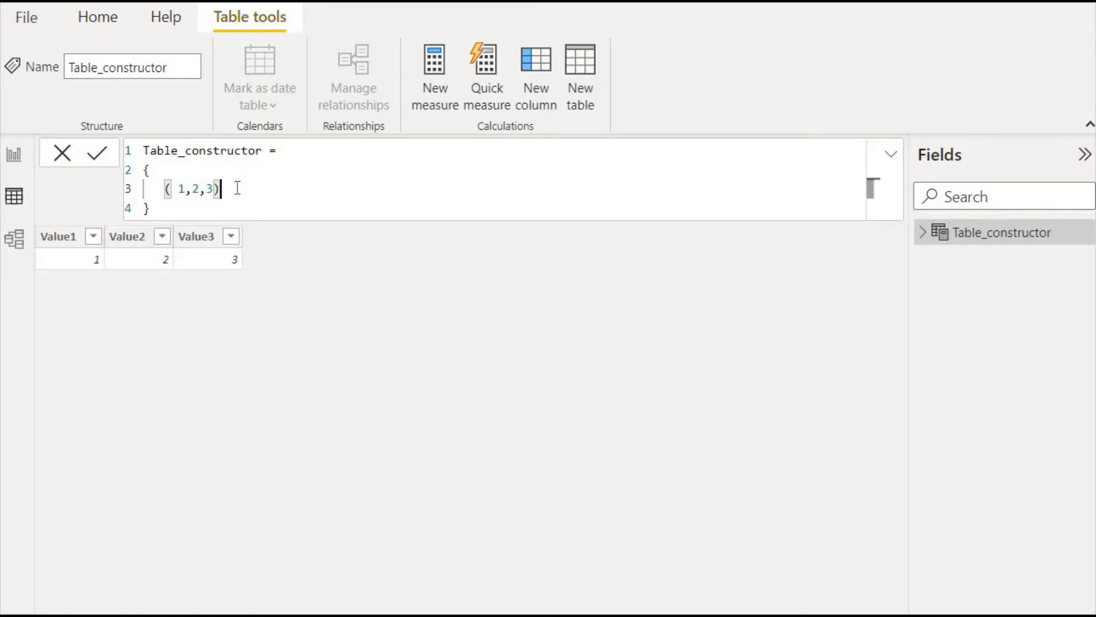
pyautogui.press('Return')
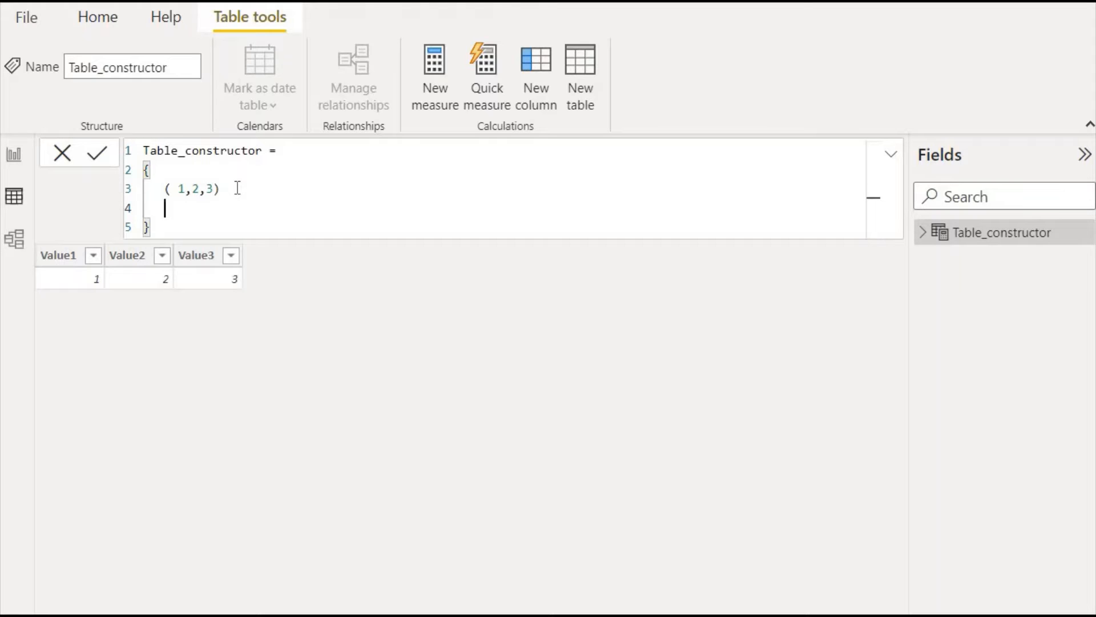
pyautogui.hotkey('ctrl', 'v')
pyautogui.click(238, 187)
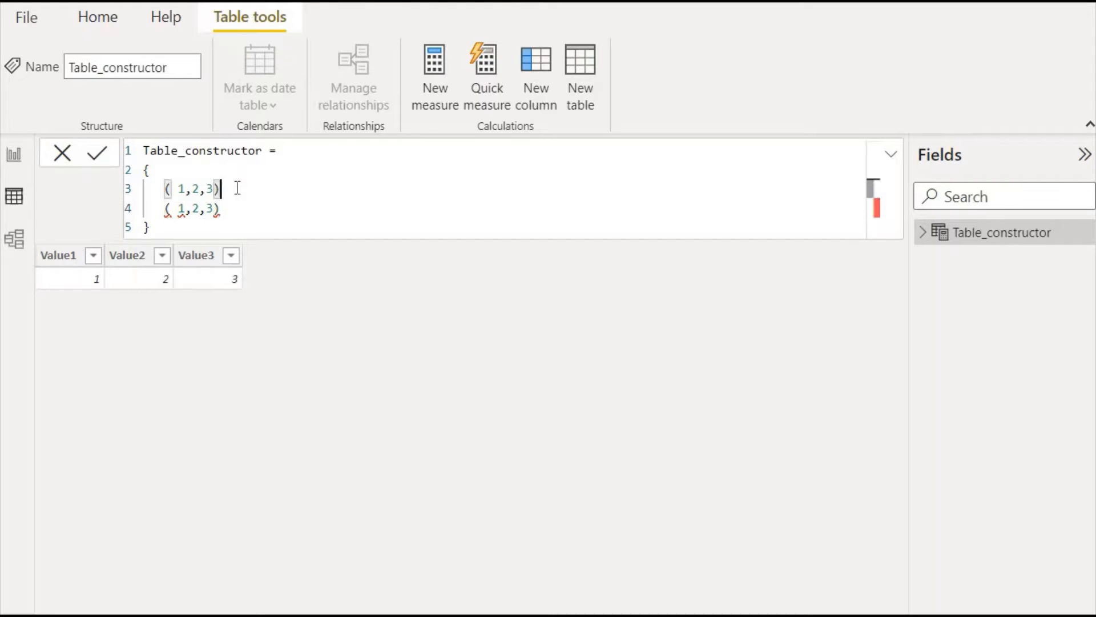
pyautogui.write(',')
pyautogui.press('Down')
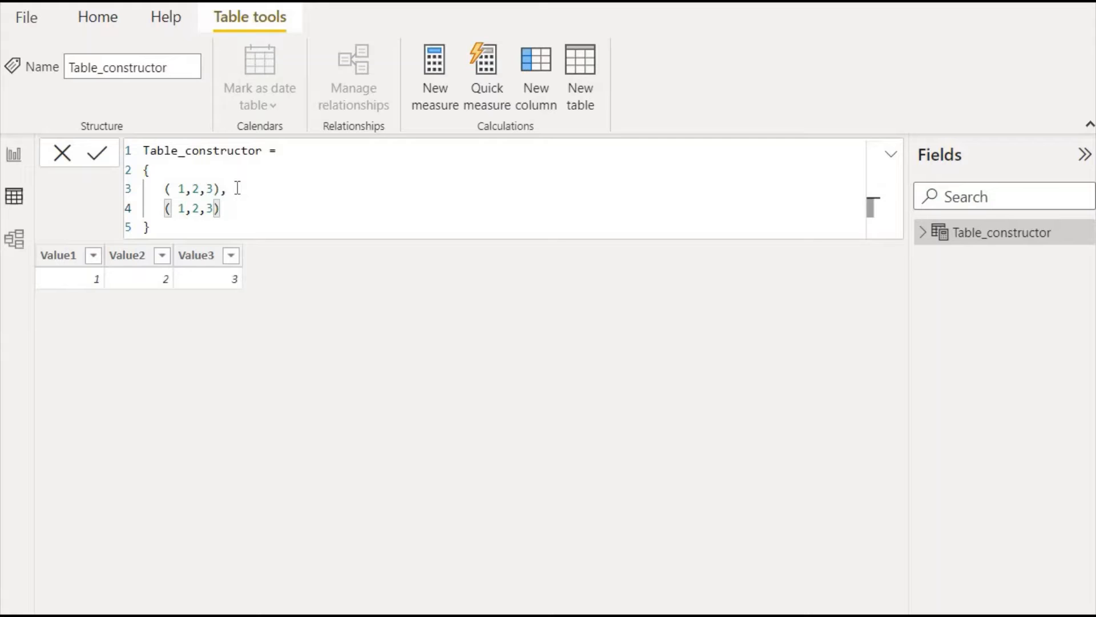
# Step: Add a third comma-separated (1,2,3) row to the constructor and commit the formula
pyautogui.write(',')
pyautogui.press('Down')
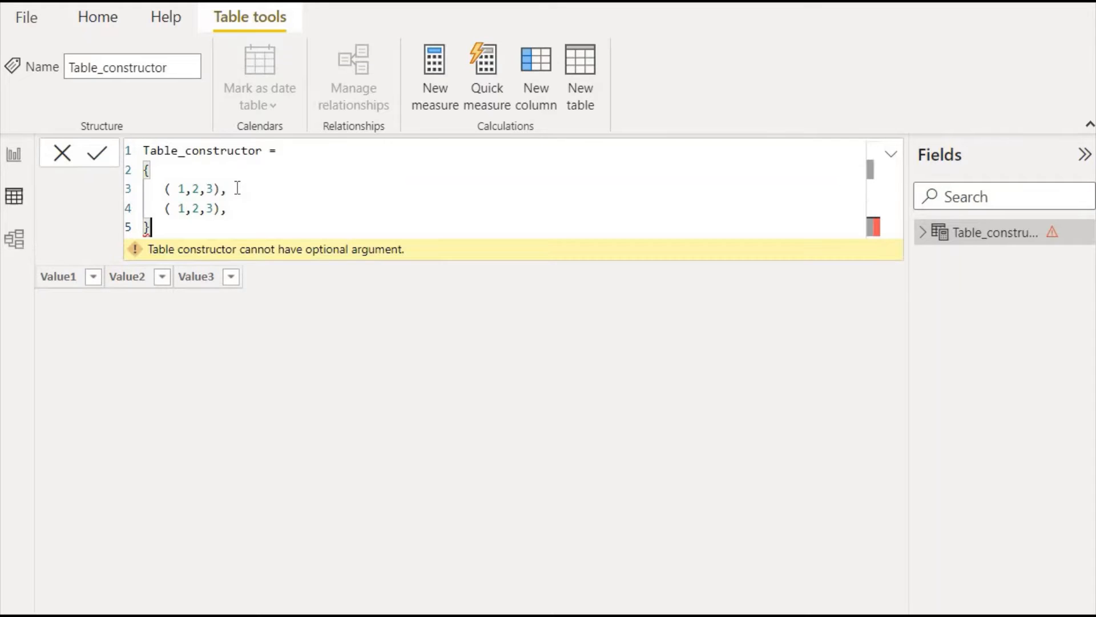
pyautogui.click(242, 207)
pyautogui.press('Return')
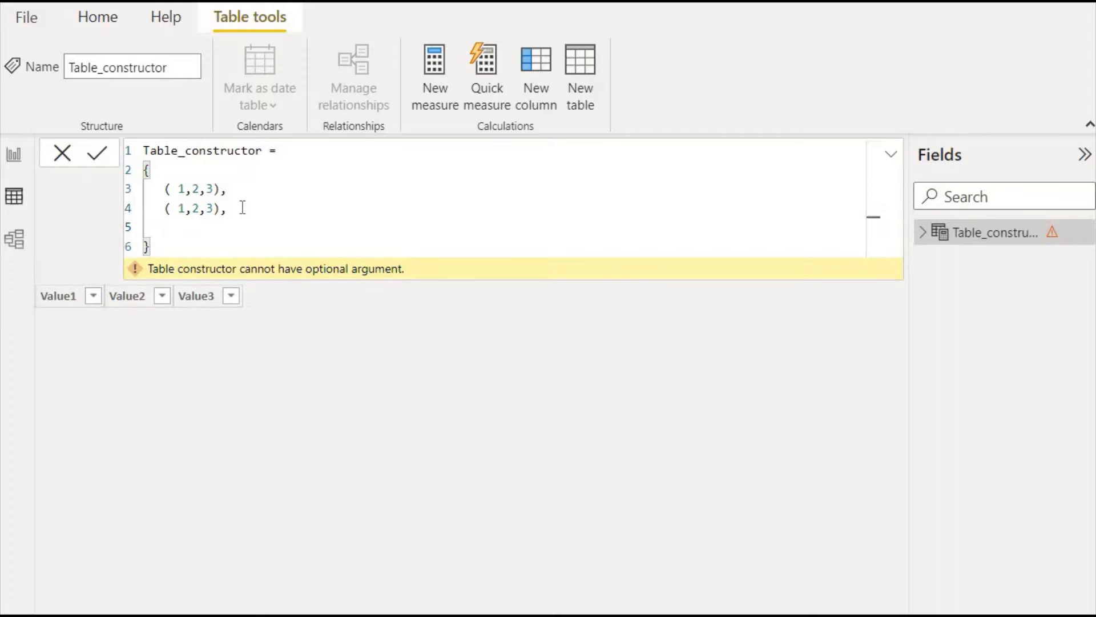
pyautogui.hotkey('ctrl', 'v')
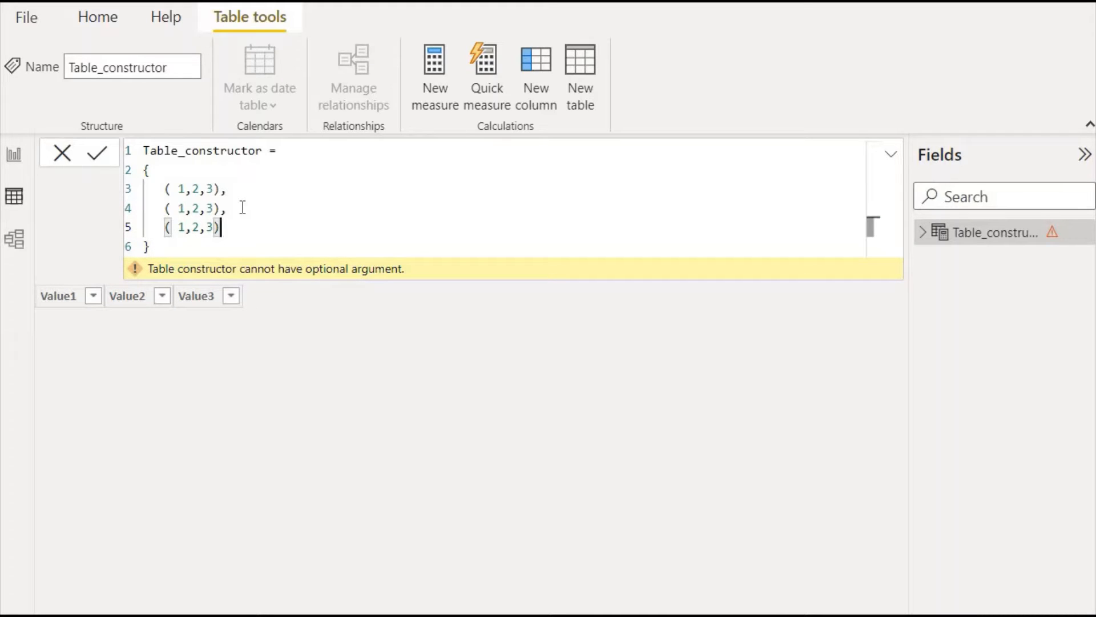
pyautogui.press('Down')
pyautogui.press('Return')
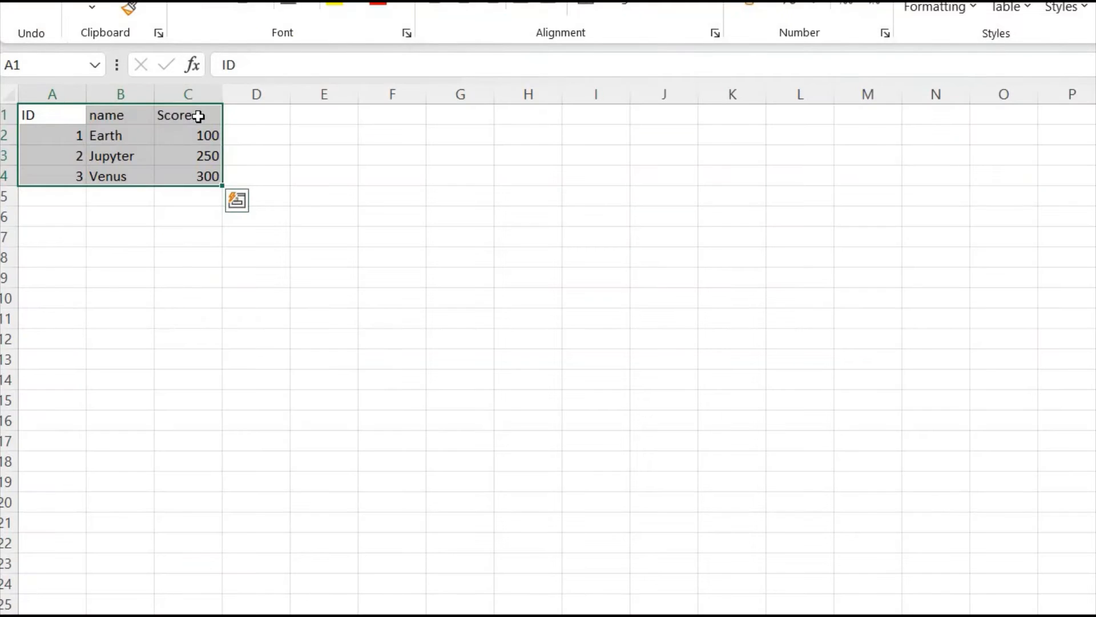
# Step: Return to Power BI and replace the second and third rows with two duplicates of the first row, including its trailing comma
pyautogui.hotkey('alt', 'Tab')
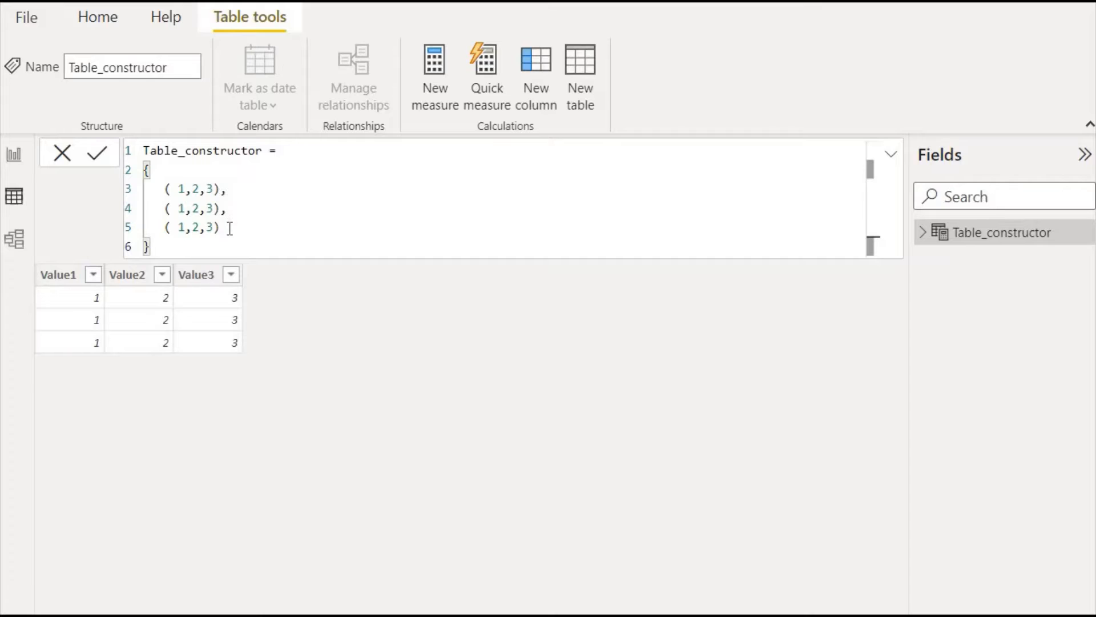
pyautogui.moveTo(229, 226); pyautogui.dragTo(147, 210)
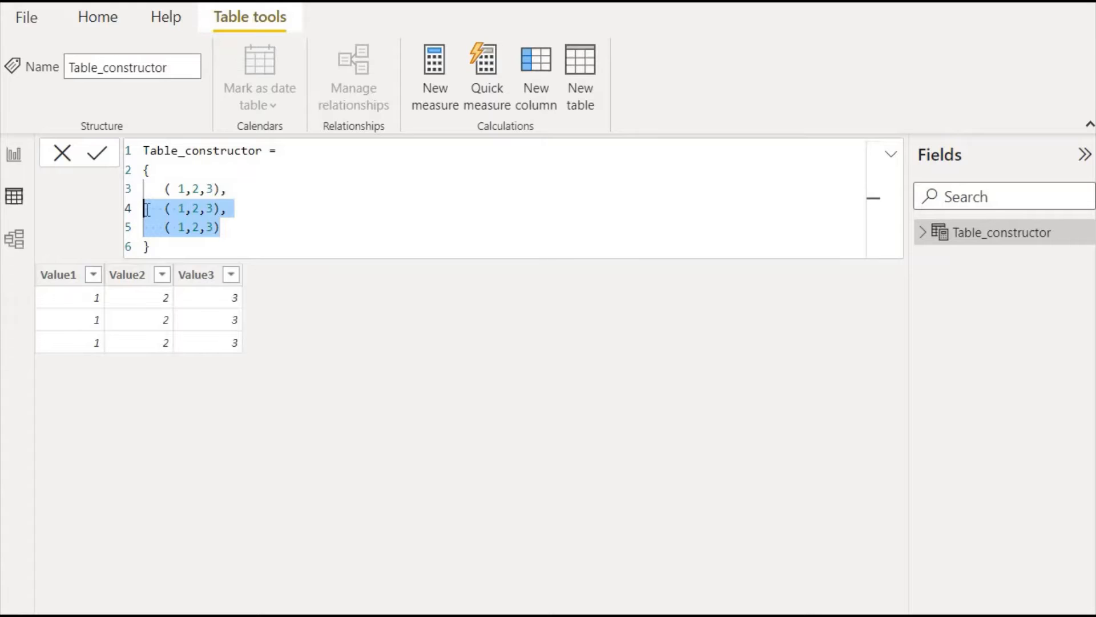
pyautogui.press('Delete')
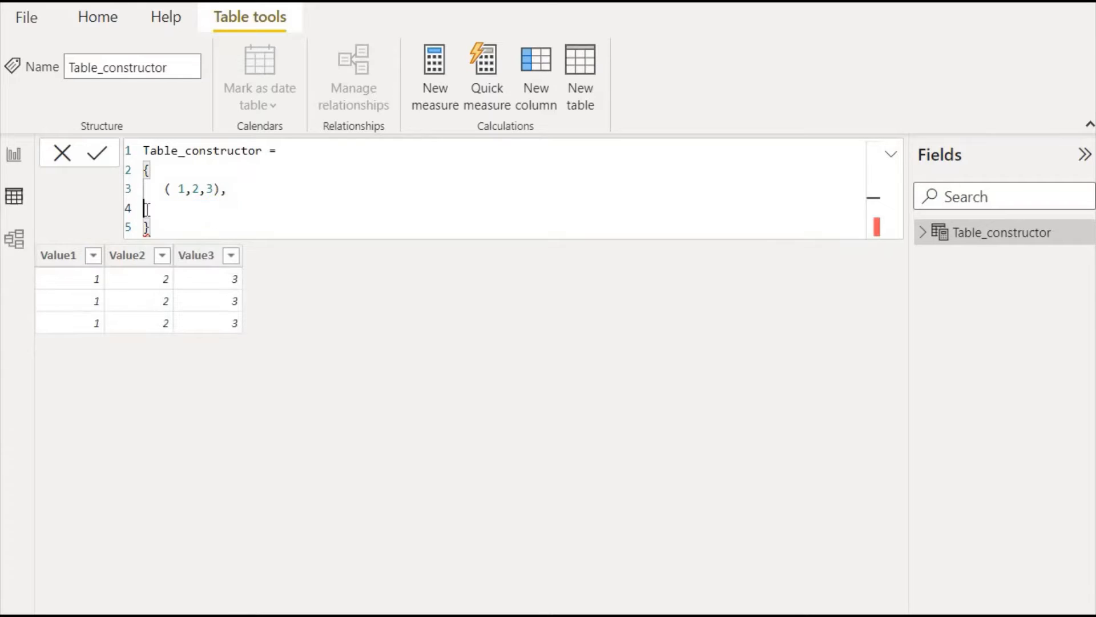
pyautogui.click(241, 186)
pyautogui.hotkey('shift', 'alt', 'Down')
pyautogui.hotkey('shift', 'alt', 'Down')
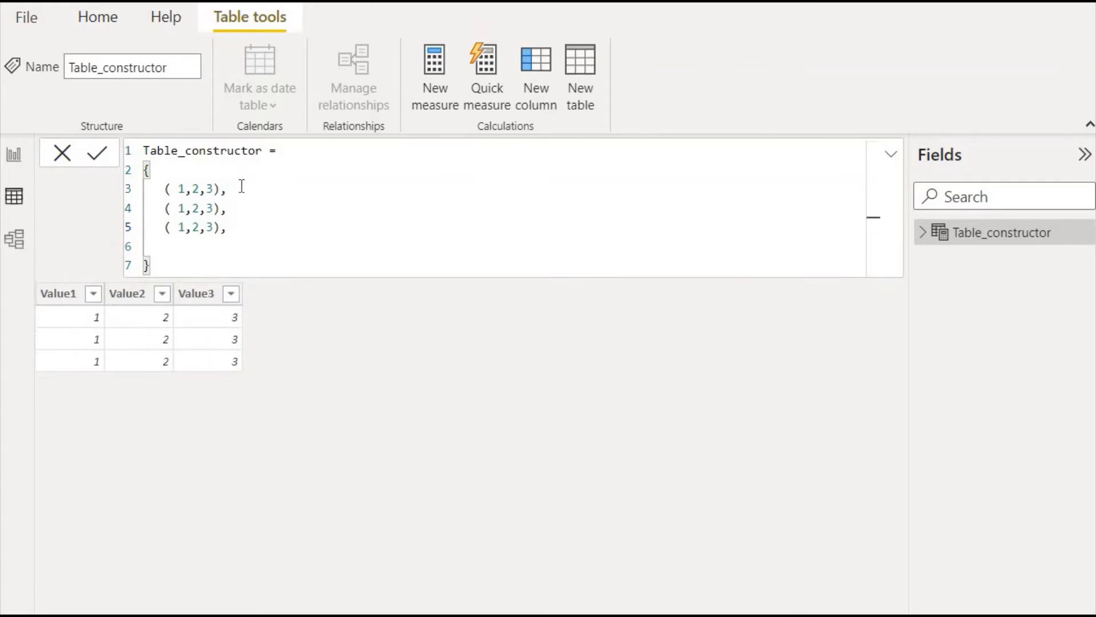
# Step: Set the first value to 2 in the second row and to 3 in the third row
pyautogui.press('Up')
pyautogui.press('Up')
pyautogui.press('Down')
pyautogui.press('Left')
pyautogui.press('Left')
pyautogui.press('Left')
pyautogui.press('Left')
pyautogui.press('Left')
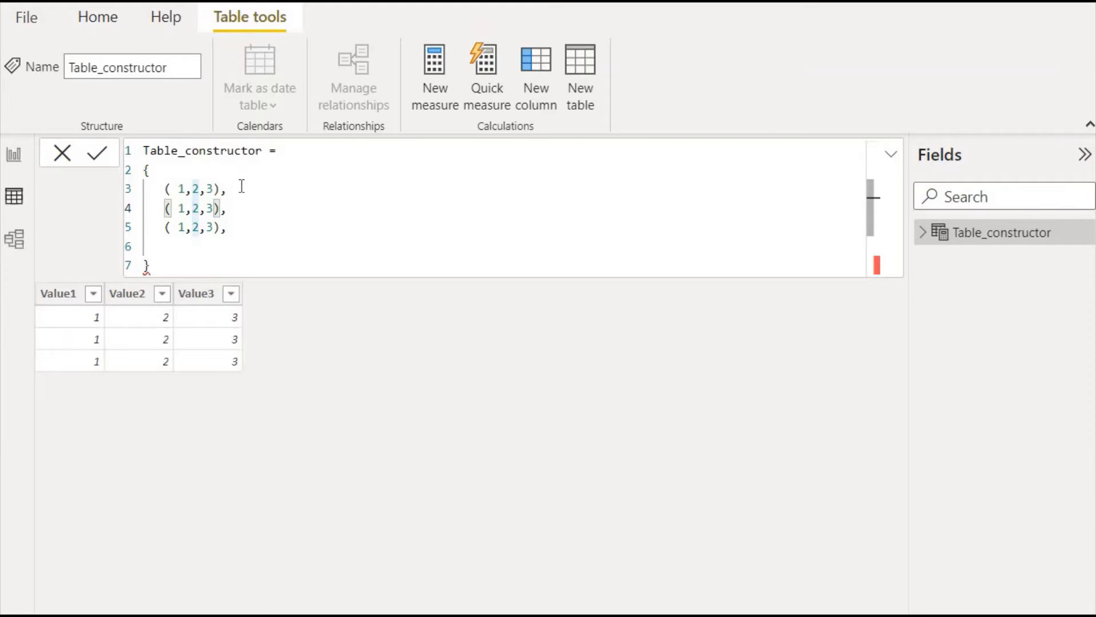
pyautogui.press('Right')
pyautogui.press('Right')
pyautogui.press('Right')
pyautogui.press('Up')
pyautogui.press('Left')
pyautogui.press('Left')
pyautogui.press('Left')
pyautogui.press('Left')
pyautogui.press('Left')
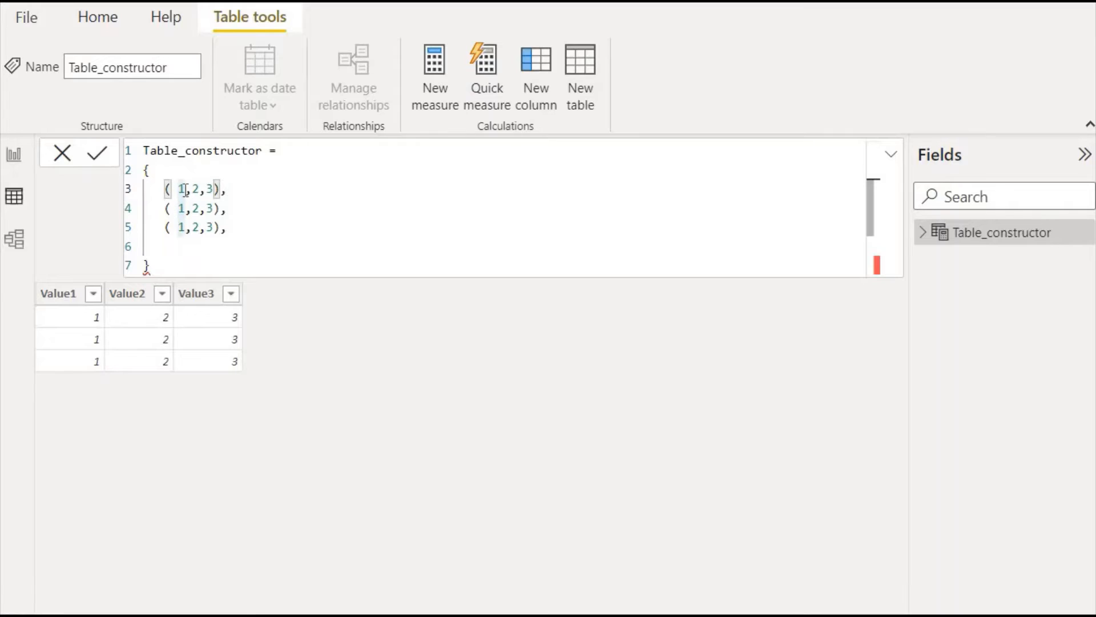
pyautogui.press('Right')
pyautogui.press('Down')
pyautogui.hotkey('shift', 'Left')
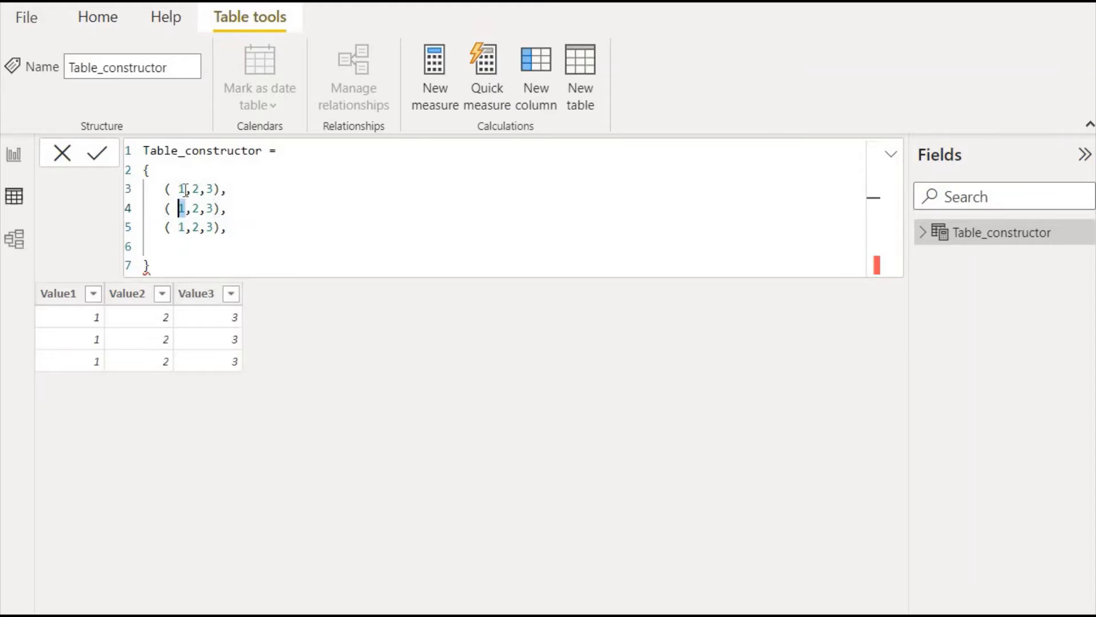
pyautogui.write('2')
pyautogui.press('Down')
pyautogui.hotkey('shift', 'Left')
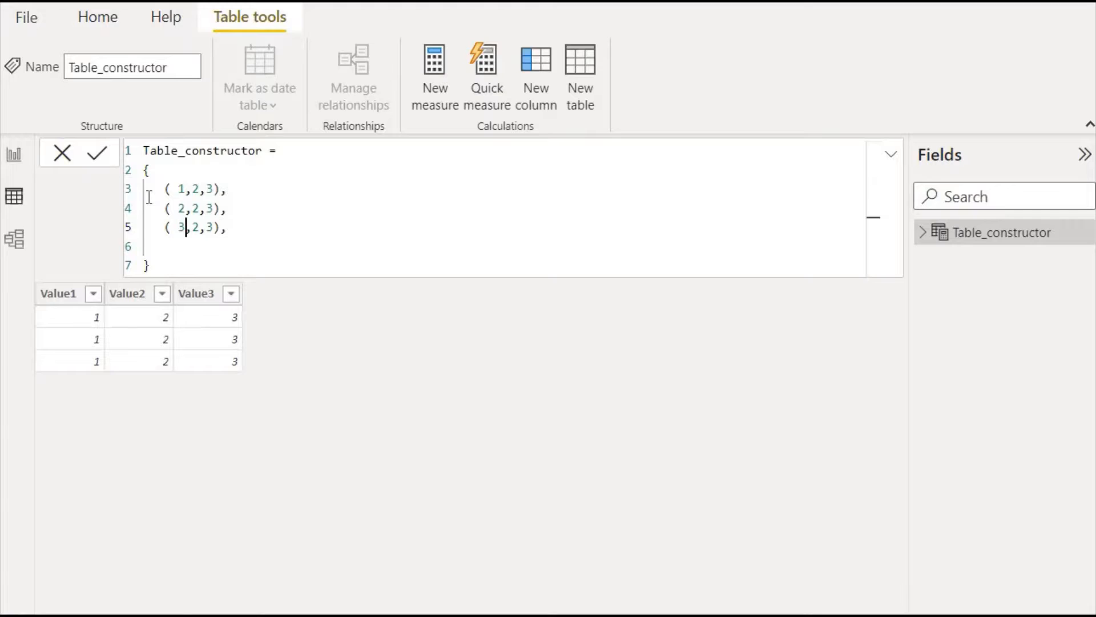
# Step: Replace the middle value of the first row with the text "Earth"
pyautogui.press('Up')
pyautogui.press('Up')
pyautogui.press('Right')
pyautogui.press('Right')
pyautogui.hotkey('shift', 'Right')
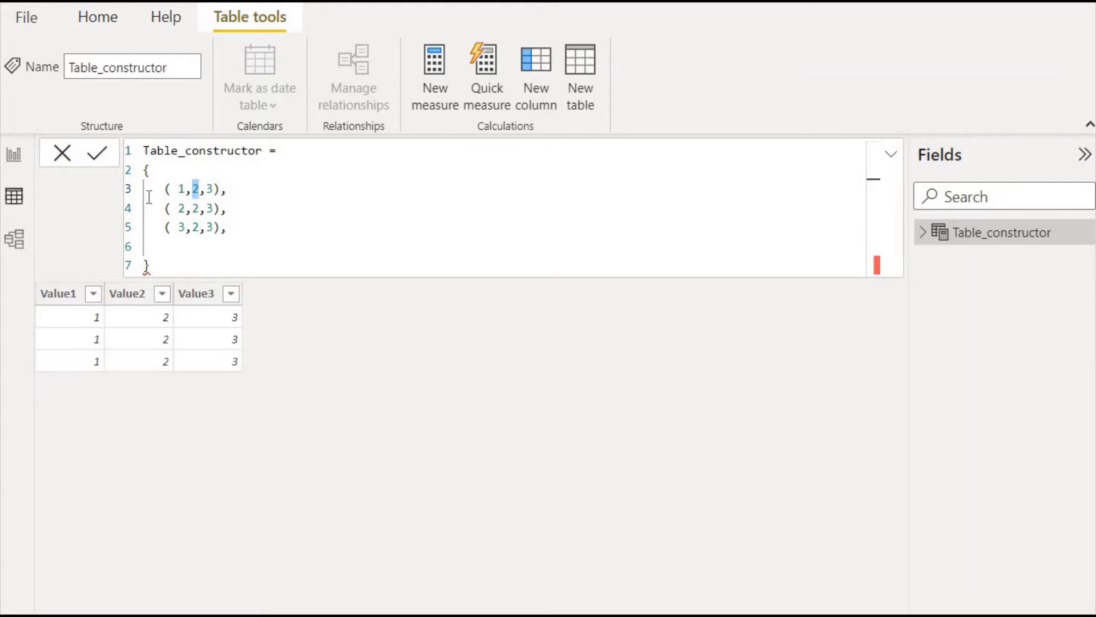
pyautogui.write('"Earth')
# Step: Replace the middle value of the second row with the text "Jupyter"
pyautogui.press('Down')
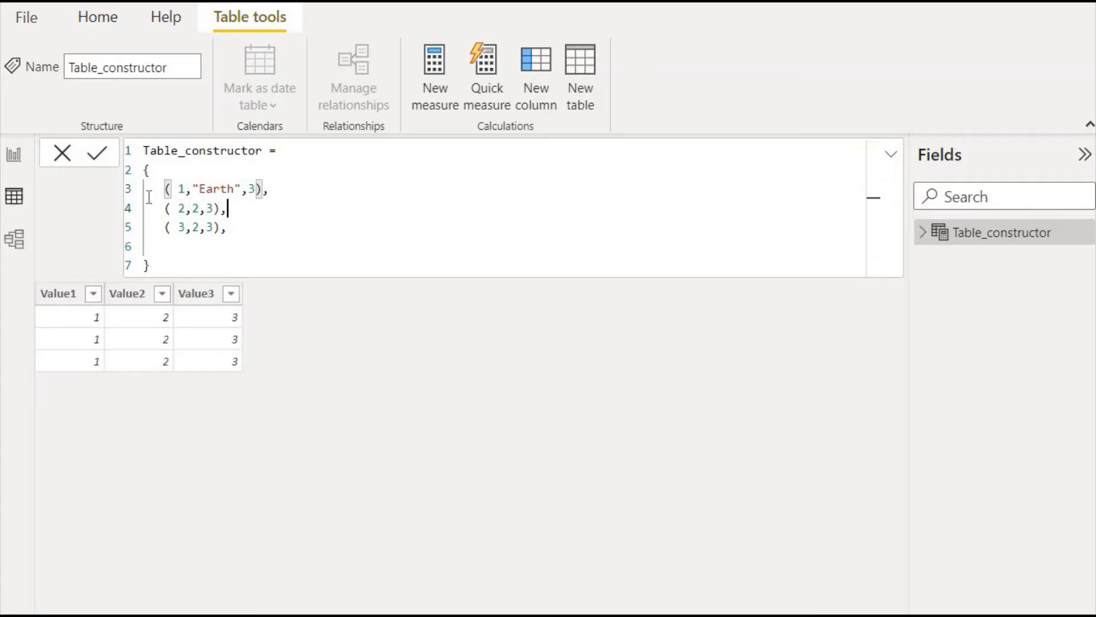
pyautogui.press('Left')
pyautogui.press('Left')
pyautogui.press('Left')
pyautogui.press('Left')
pyautogui.hotkey('shift', 'Left')
pyautogui.write('"')
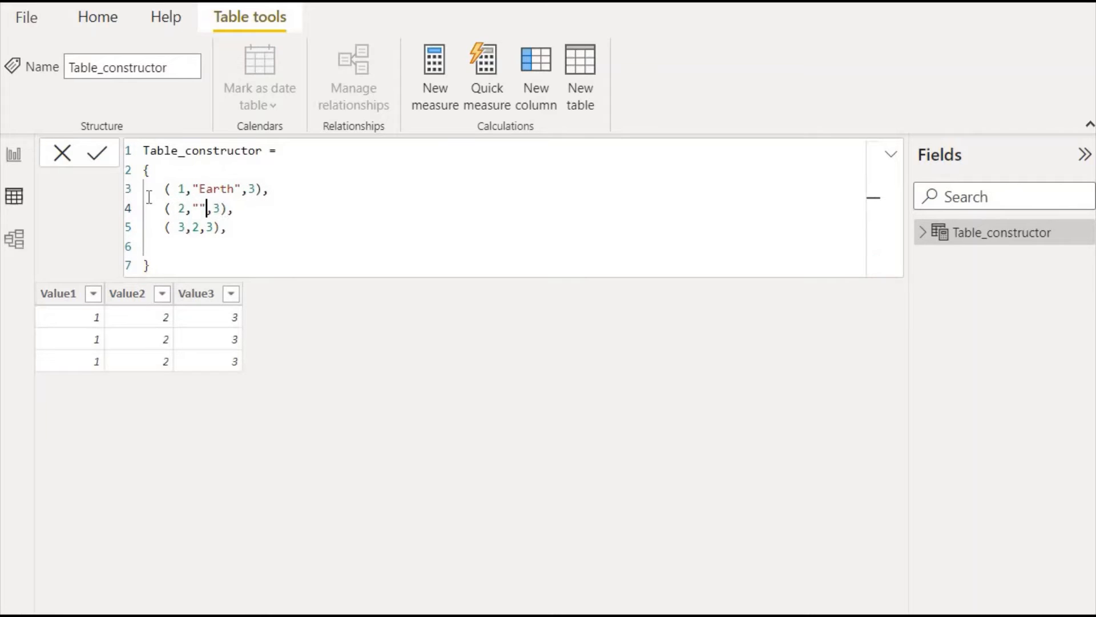
pyautogui.write('Jup')
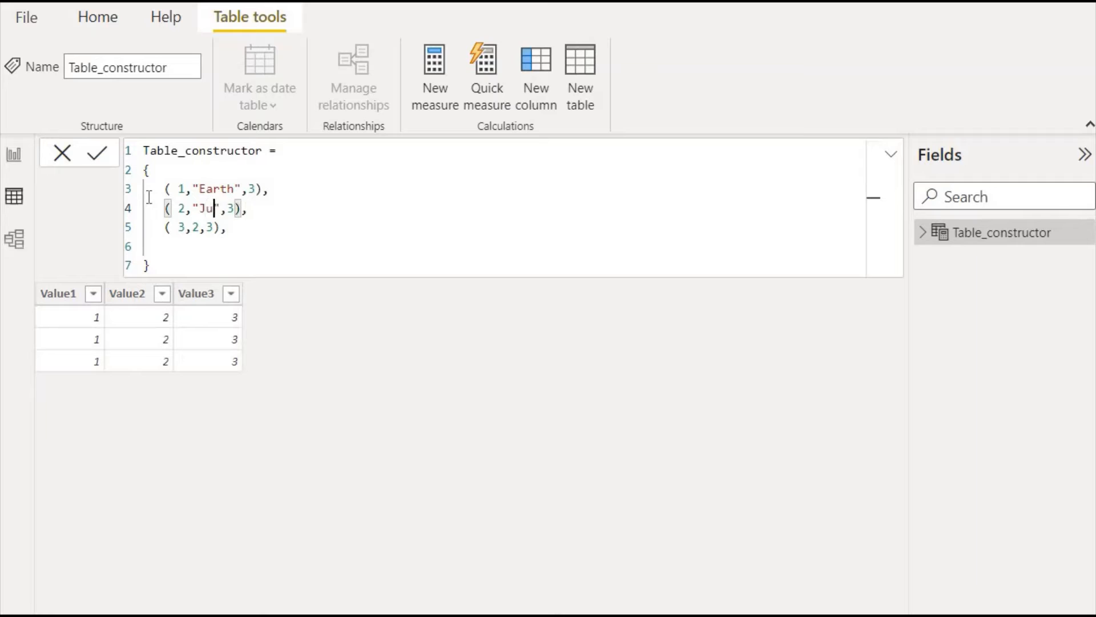
pyautogui.write('yter')
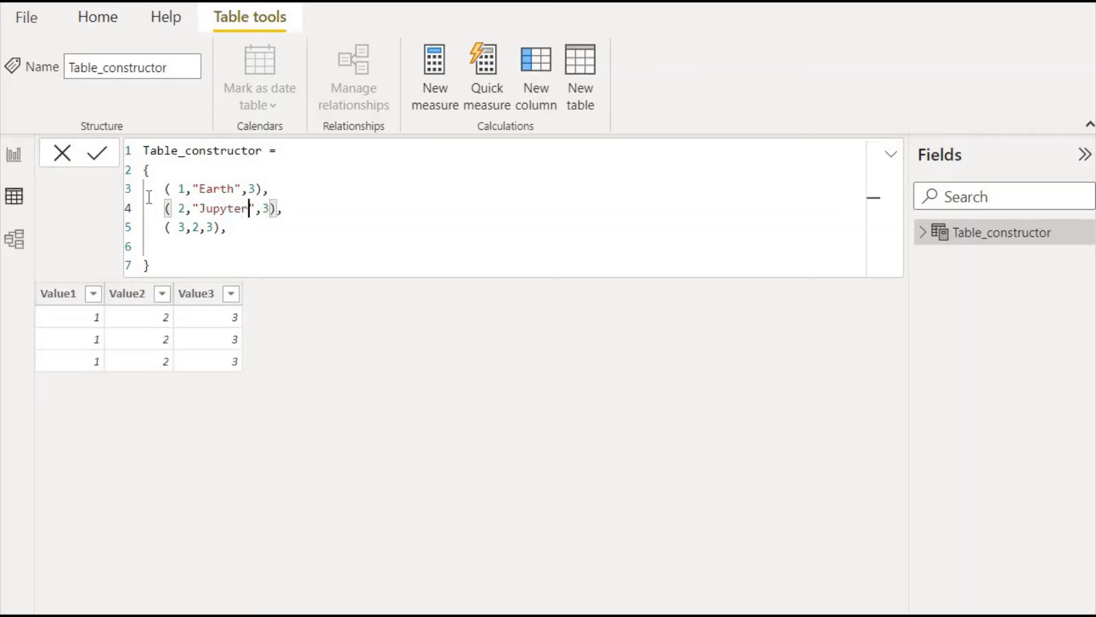
# Step: Replace the middle value of the third row with the text "Venus"
pyautogui.press('Down')
pyautogui.press('Left')
pyautogui.press('Left')
pyautogui.press('Left')
pyautogui.press('Left')
pyautogui.press('Left')
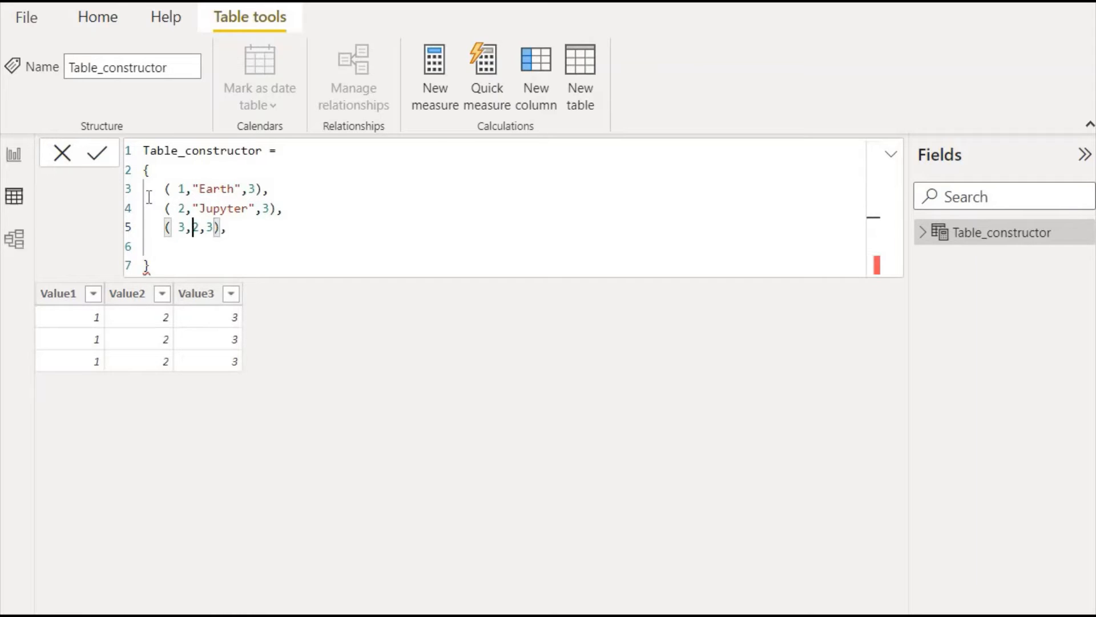
pyautogui.hotkey('shift', 'Right')
pyautogui.press('BackSpace')
pyautogui.write('"')
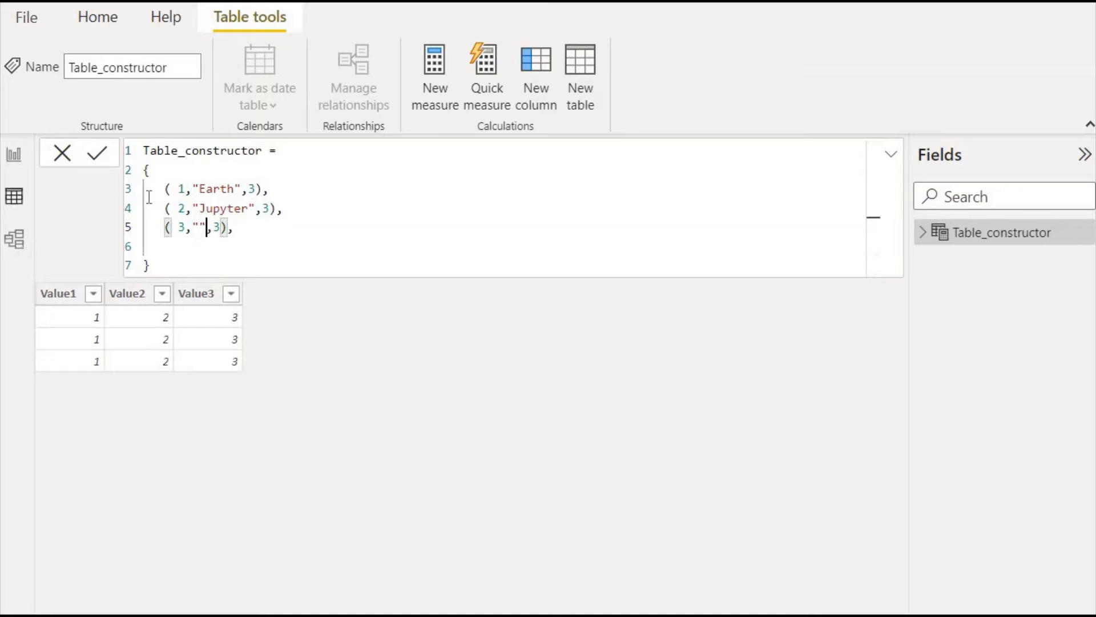
pyautogui.write('Venus')
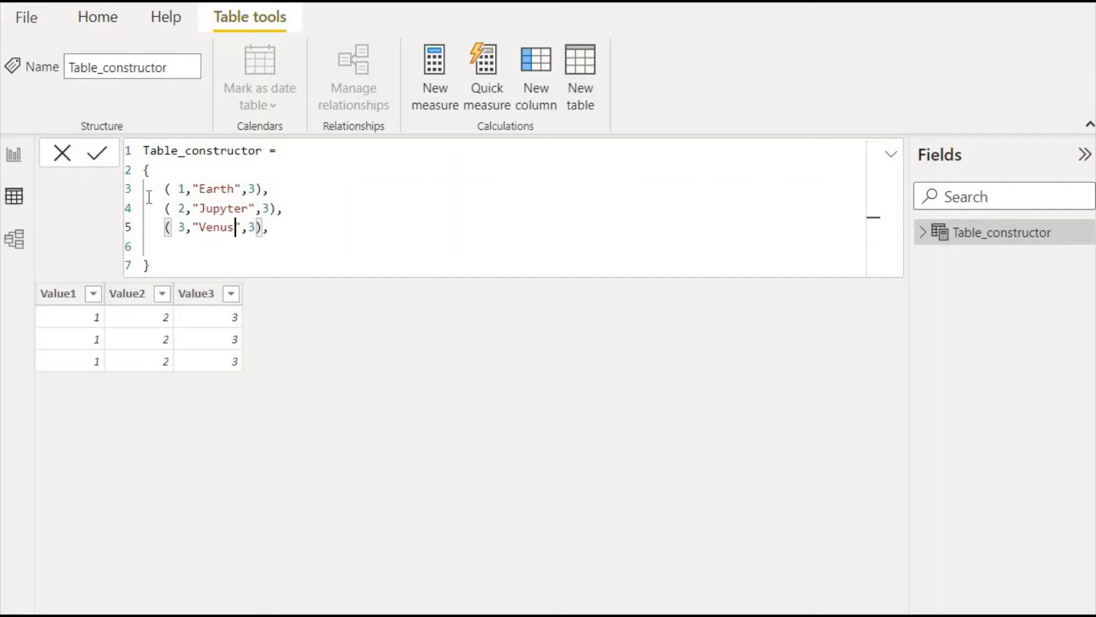
# Step: Set the last value of the Earth row to 100
pyautogui.press('Up')
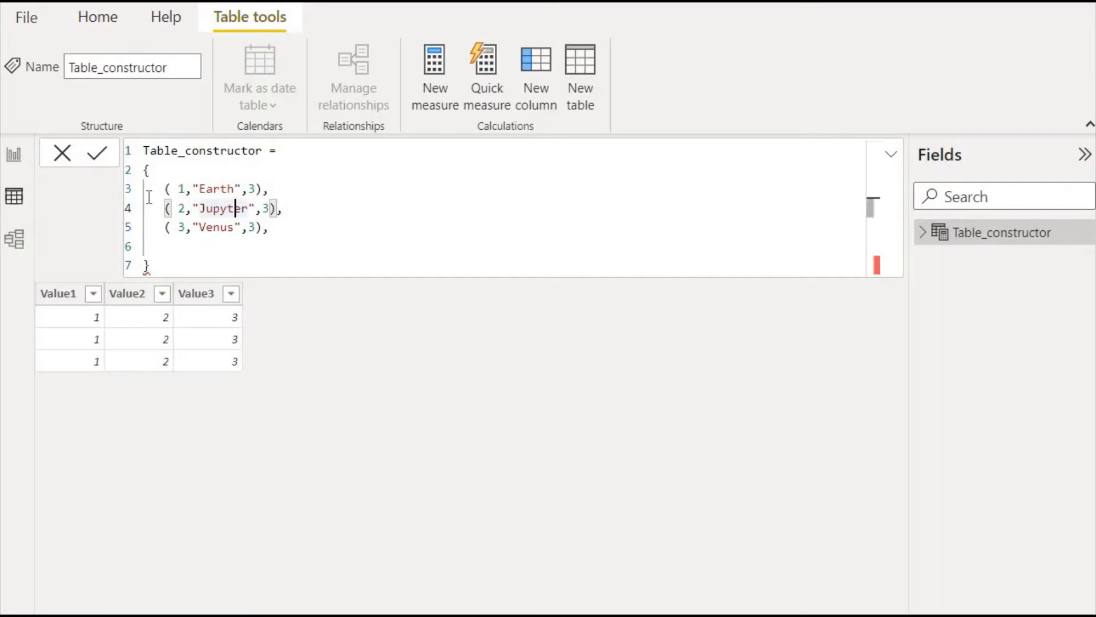
pyautogui.press('Up')
pyautogui.press('Right')
pyautogui.press('Right')
pyautogui.hotkey('shift', 'Right')
pyautogui.write('100')
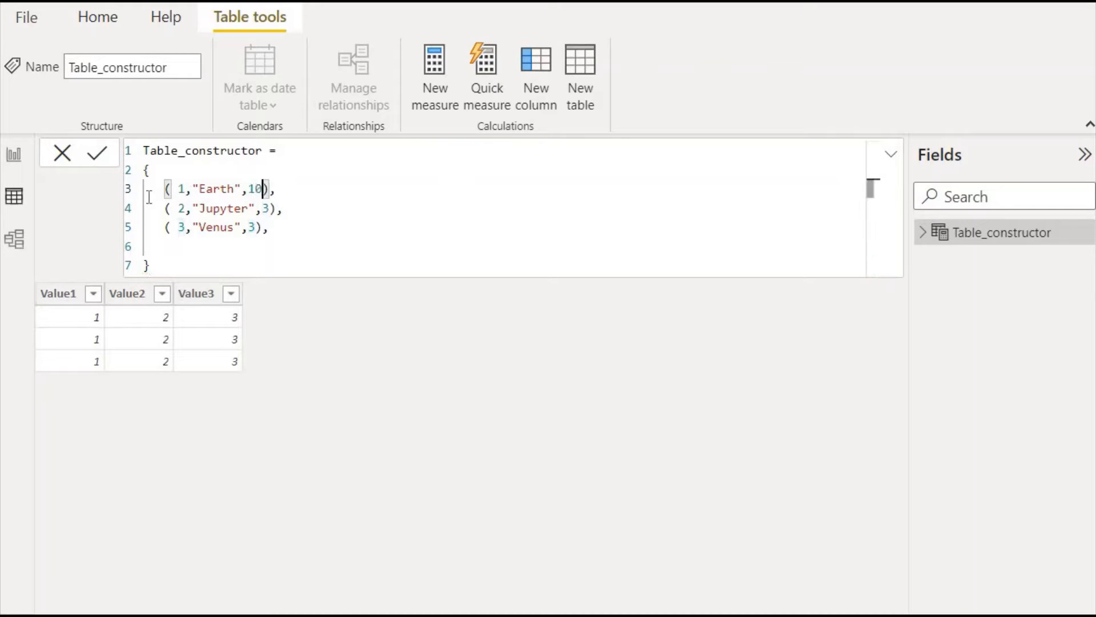
# Step: Set the last value to 250 in the Jupyter row and 300 in the Venus row, and commit the formula
pyautogui.press('Down')
pyautogui.hotkey('shift', 'Left')
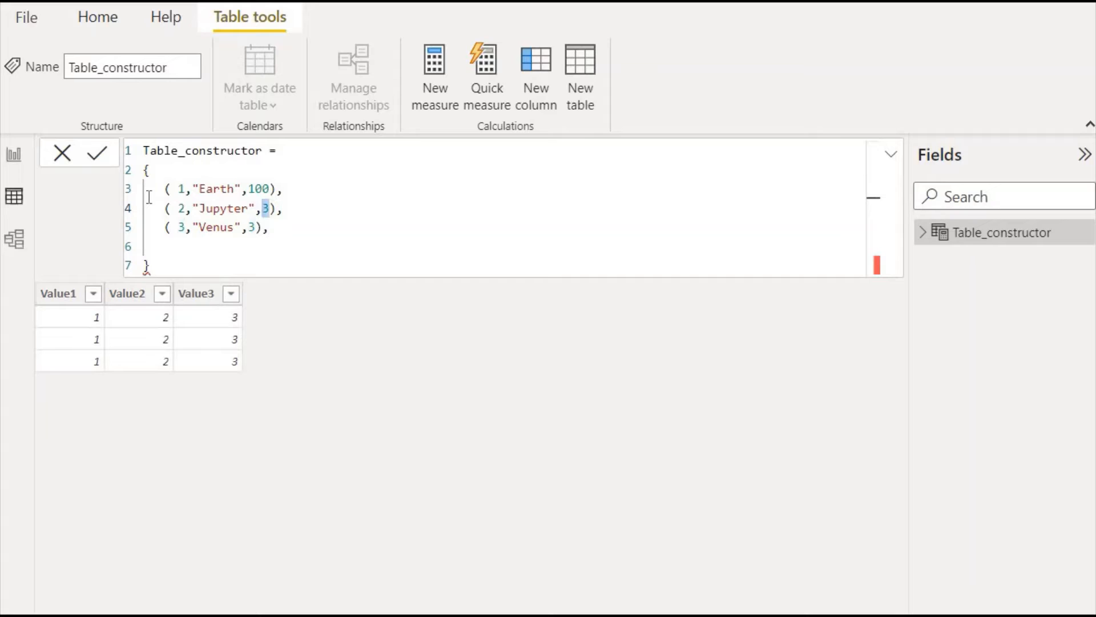
pyautogui.write('250')
pyautogui.press('Down')
pyautogui.press('Left')
pyautogui.press('Left')
pyautogui.hotkey('shift', 'Left')
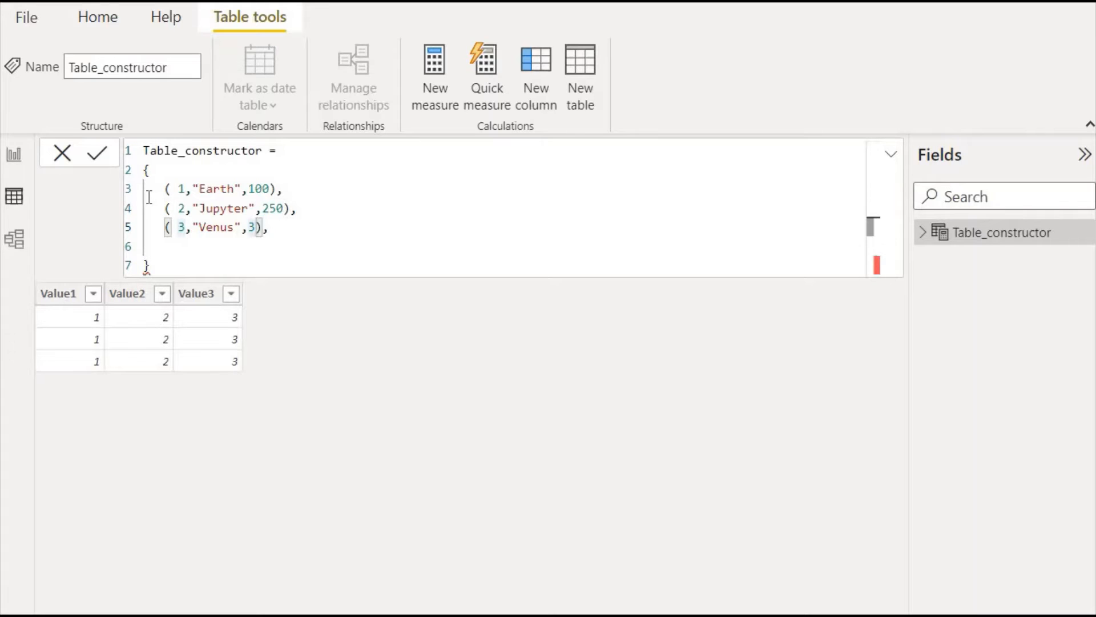
pyautogui.write('300')
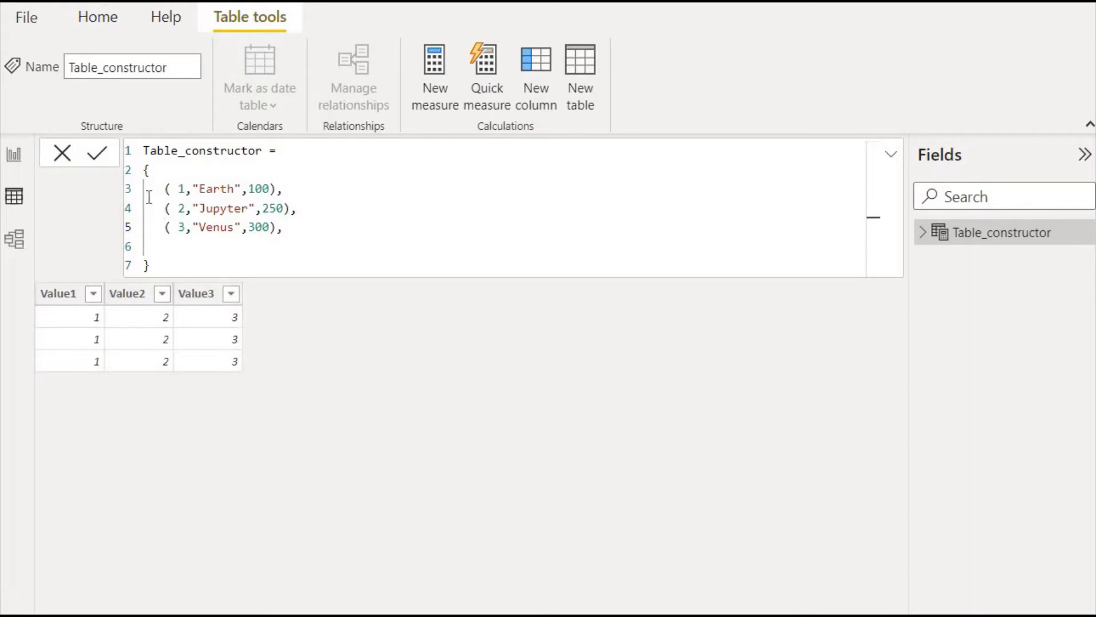
pyautogui.press('Return')
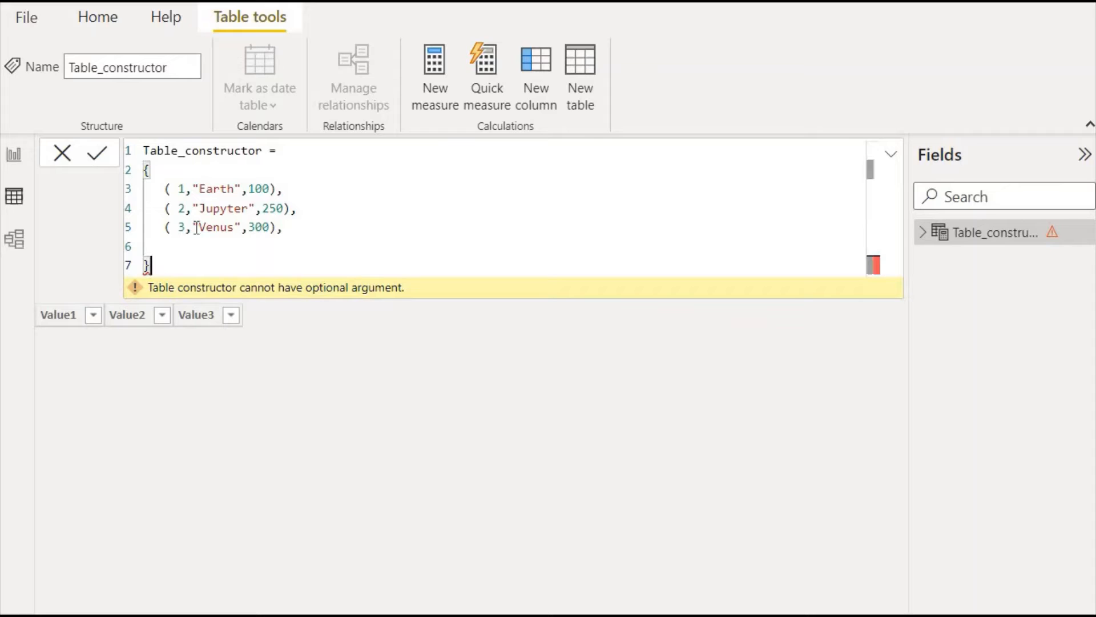
# Step: Remove the trailing comma after the Venus row and commit the formula again
pyautogui.click(300, 228)
pyautogui.press('BackSpace')
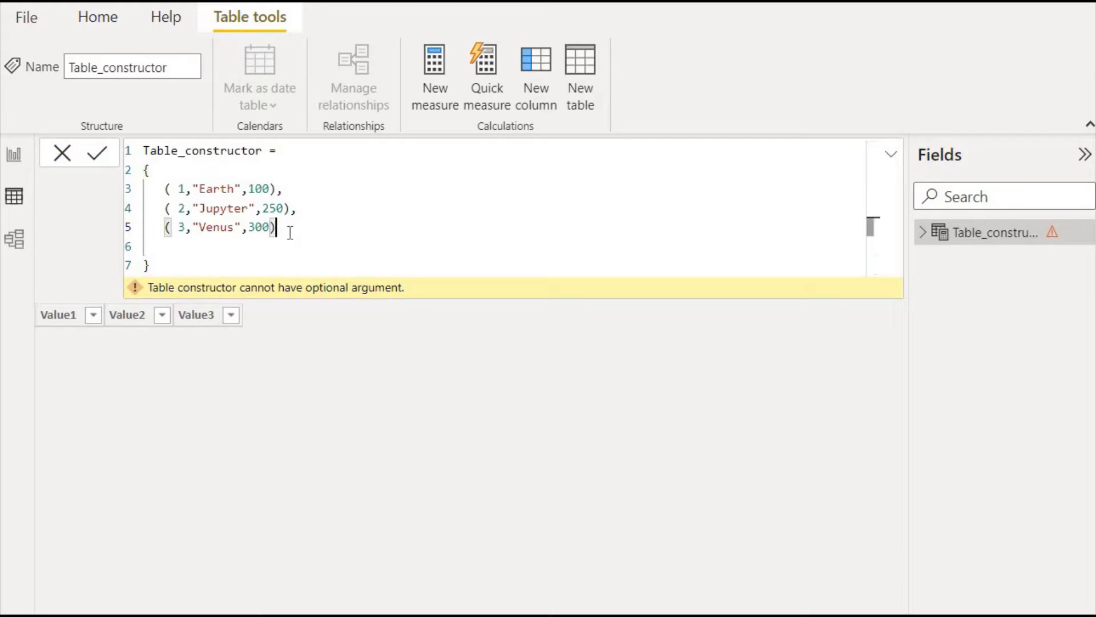
pyautogui.press('Return')
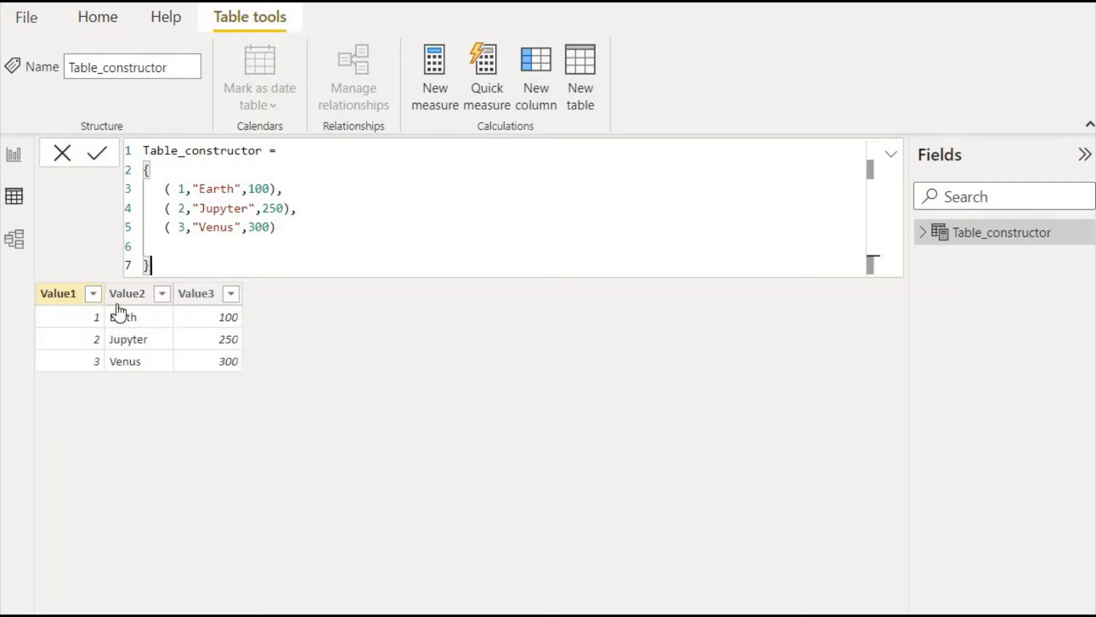
# Step: Rename the Value1 column to "ID"
pyautogui.click(63, 297)
pyautogui.rightClick(63, 297)
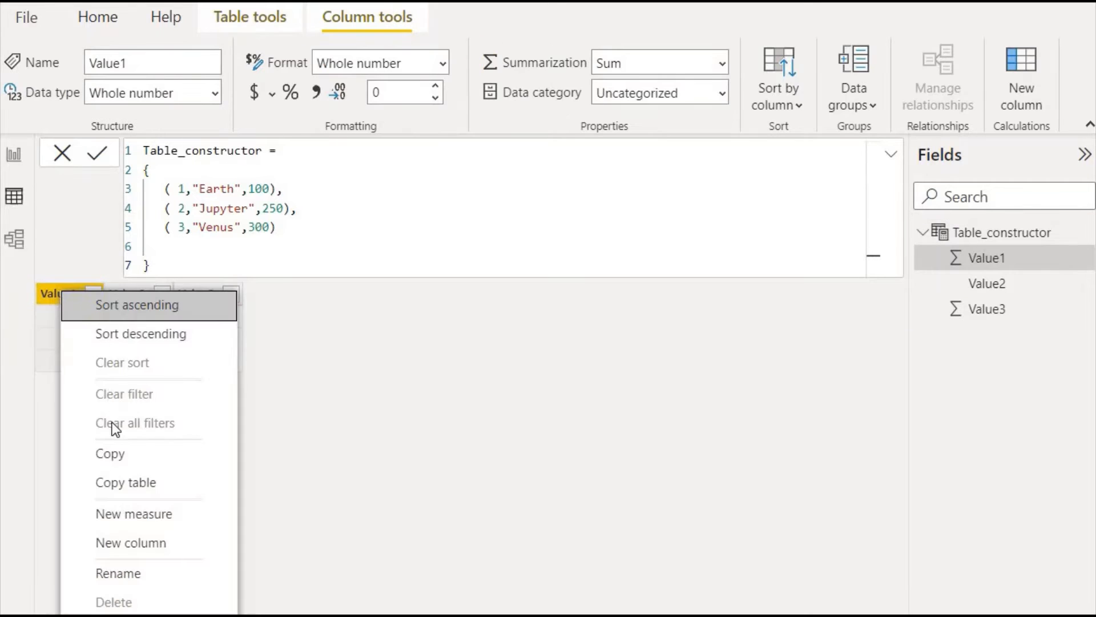
pyautogui.click(113, 574)
pyautogui.write('ID')
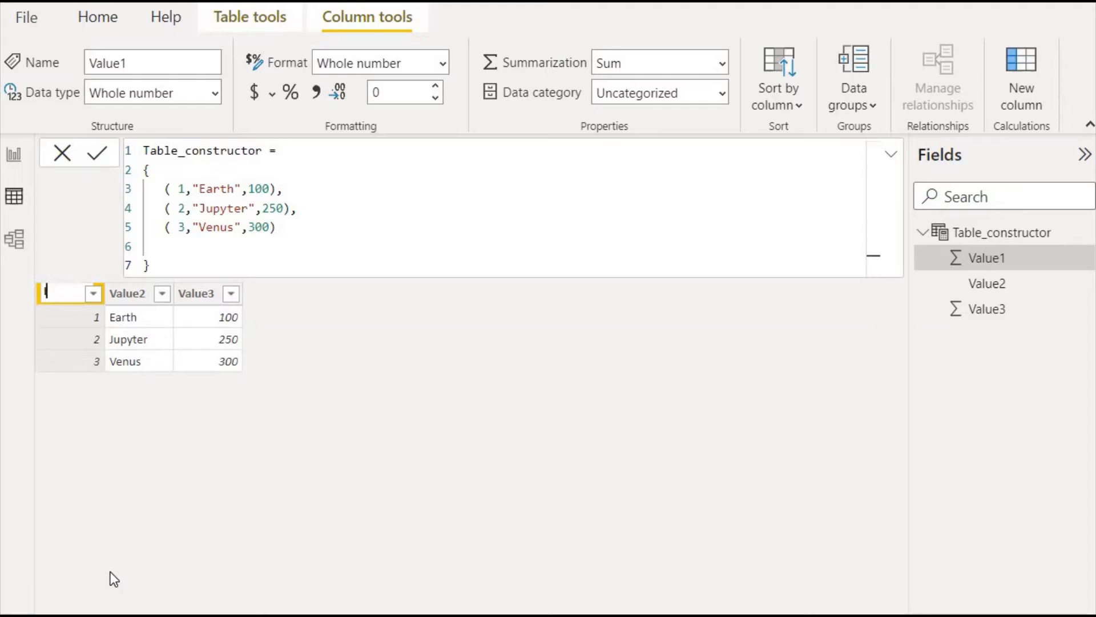
# Step: Rename the Value2 column to "Name"
pyautogui.click(129, 295)
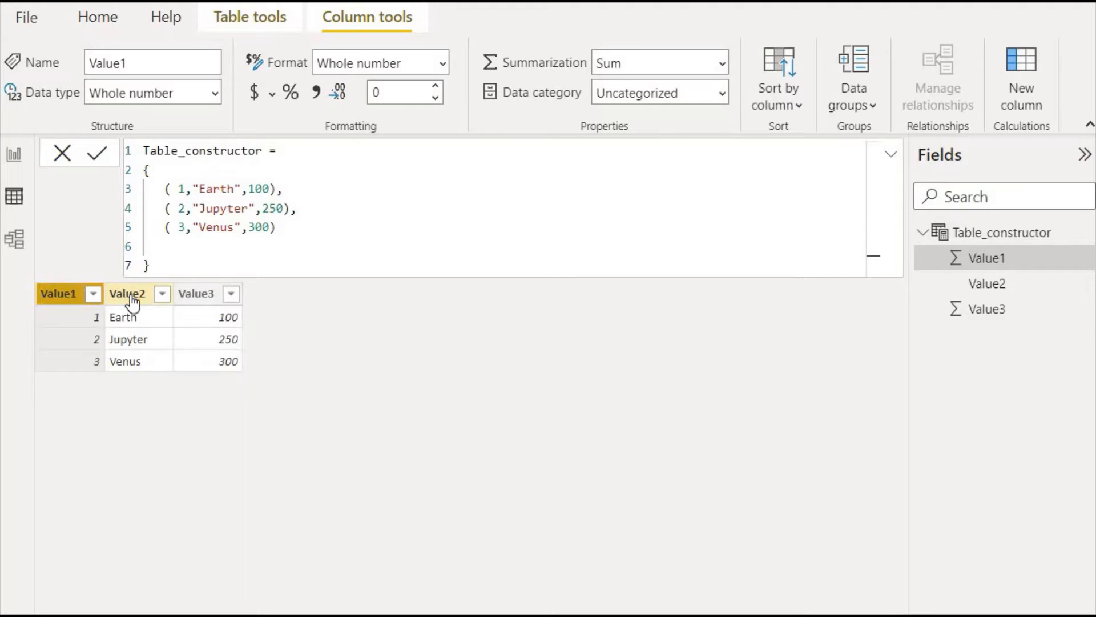
pyautogui.rightClick(131, 294)
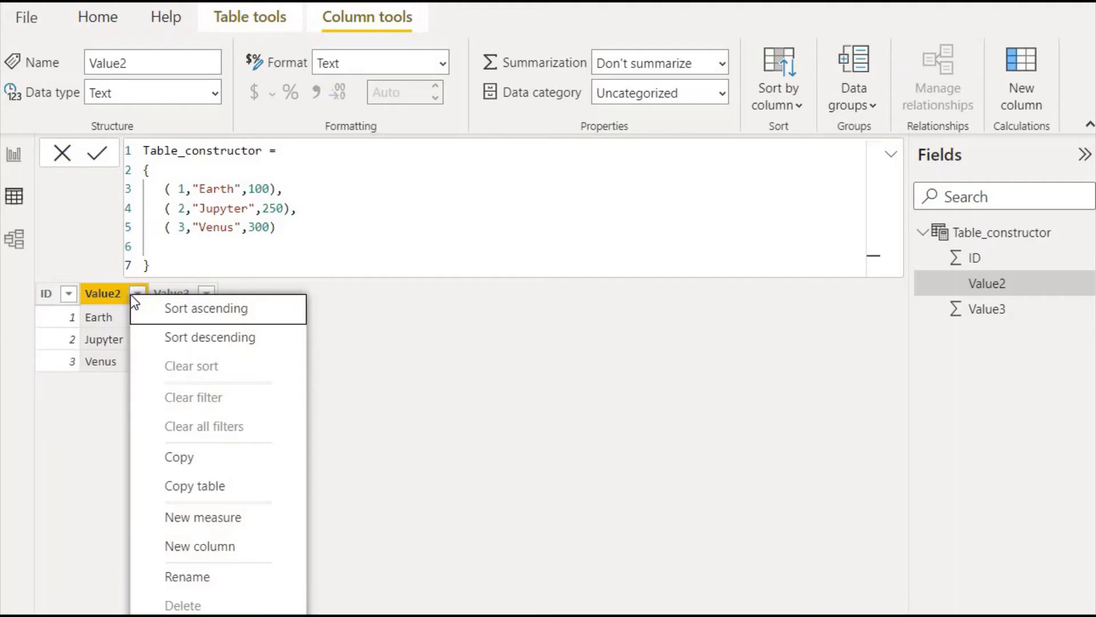
pyautogui.click(181, 572)
pyautogui.write('N')
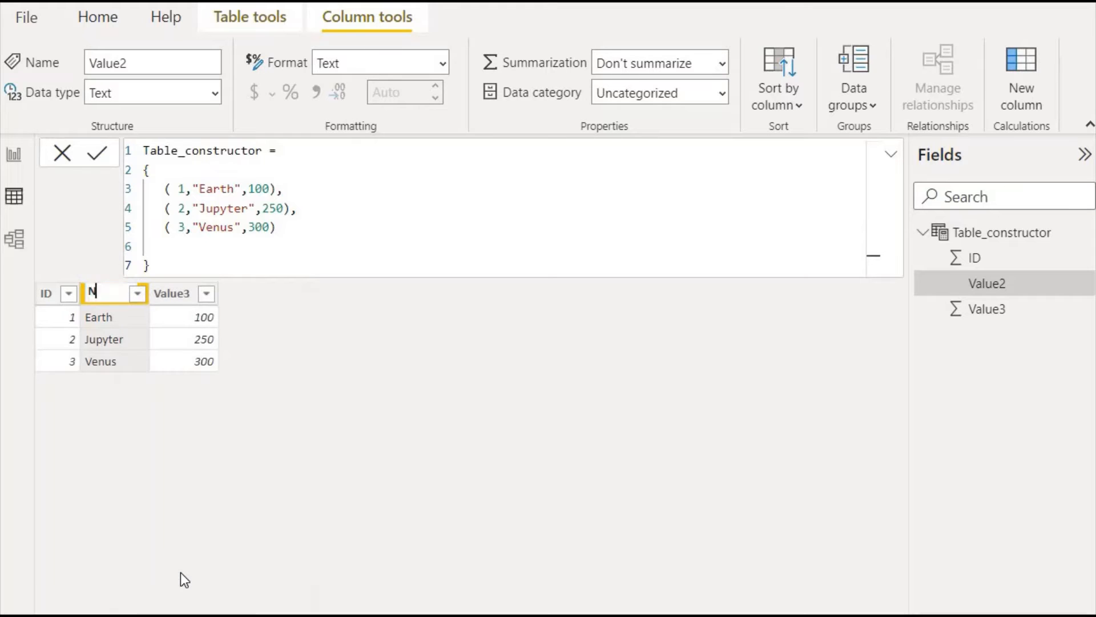
pyautogui.write('ame')
# Step: Rename the Value3 column to "Score"
pyautogui.click(169, 296)
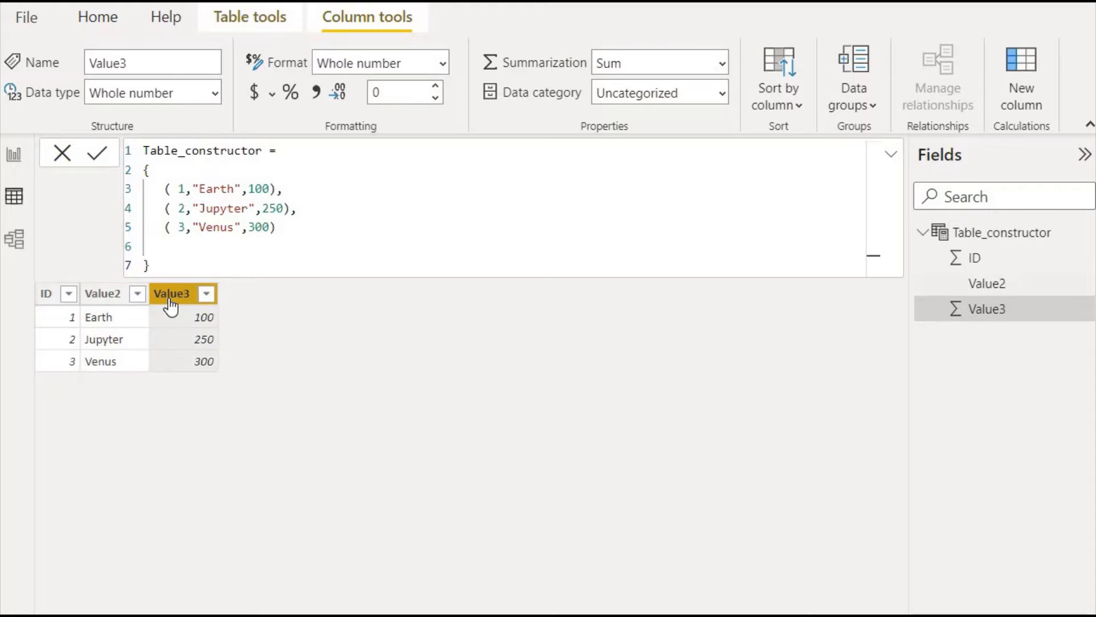
pyautogui.rightClick(169, 297)
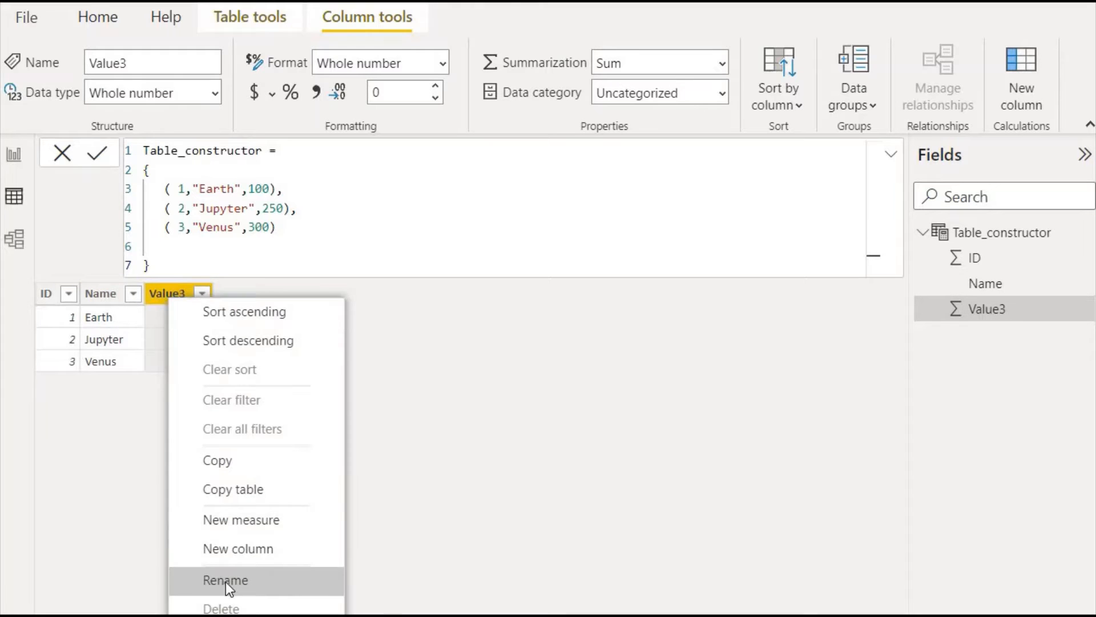
pyautogui.click(226, 582)
pyautogui.write('Score')
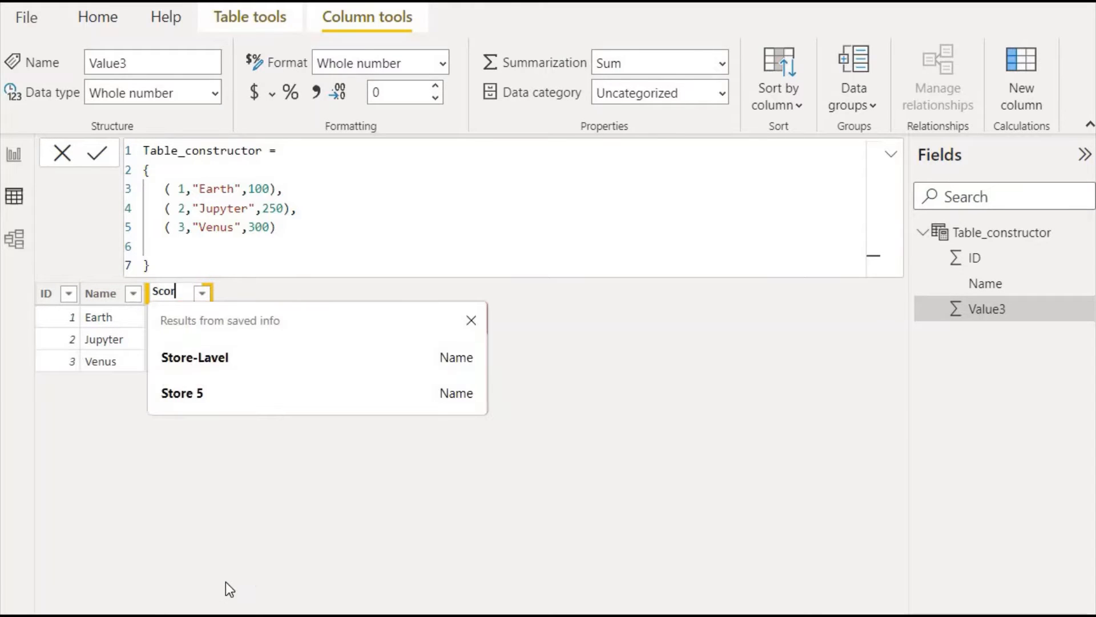
pyautogui.click(295, 508)
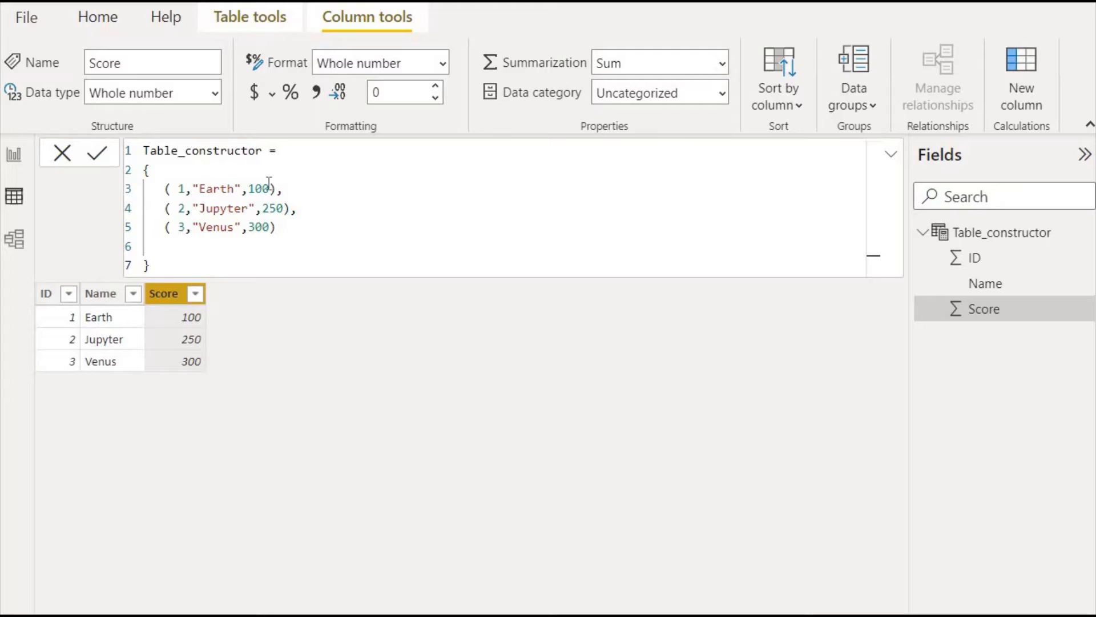
# Step: Copy the Jupyter and Venus rows and delete them from the constructor
pyautogui.moveTo(276, 227); pyautogui.dragTo(144, 208)
pyautogui.hotkey('ctrl', 'c')
pyautogui.press('Delete')
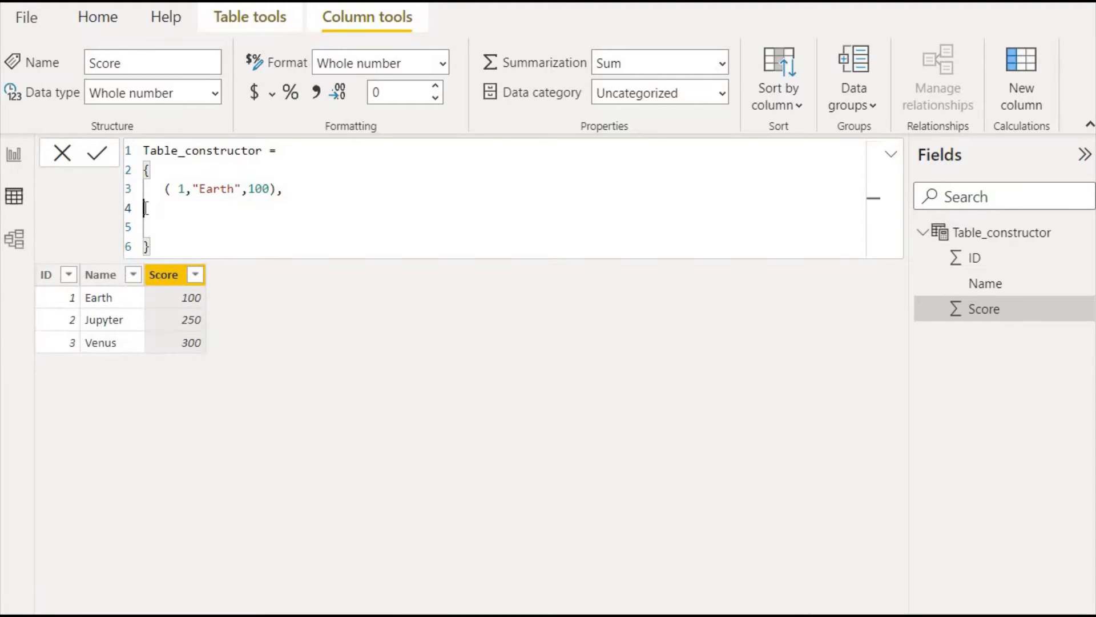
# Step: Remove the parentheses and trailing comma from the Earth row so it reads 1,"Earth",100, and commit the formula
pyautogui.click(173, 187)
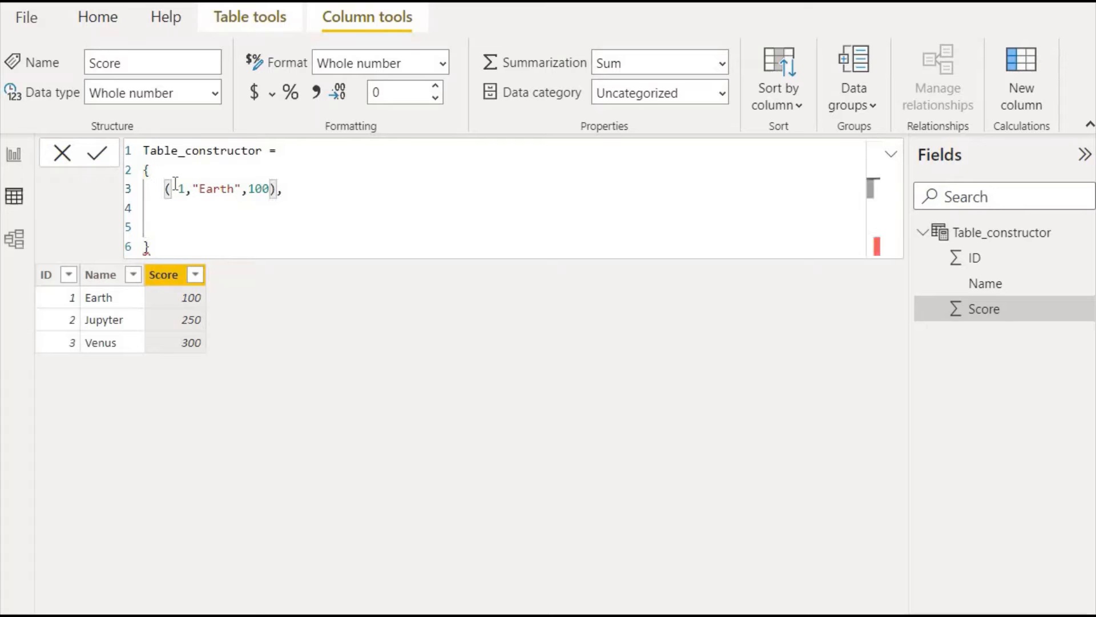
pyautogui.press('BackSpace')
pyautogui.click(278, 189)
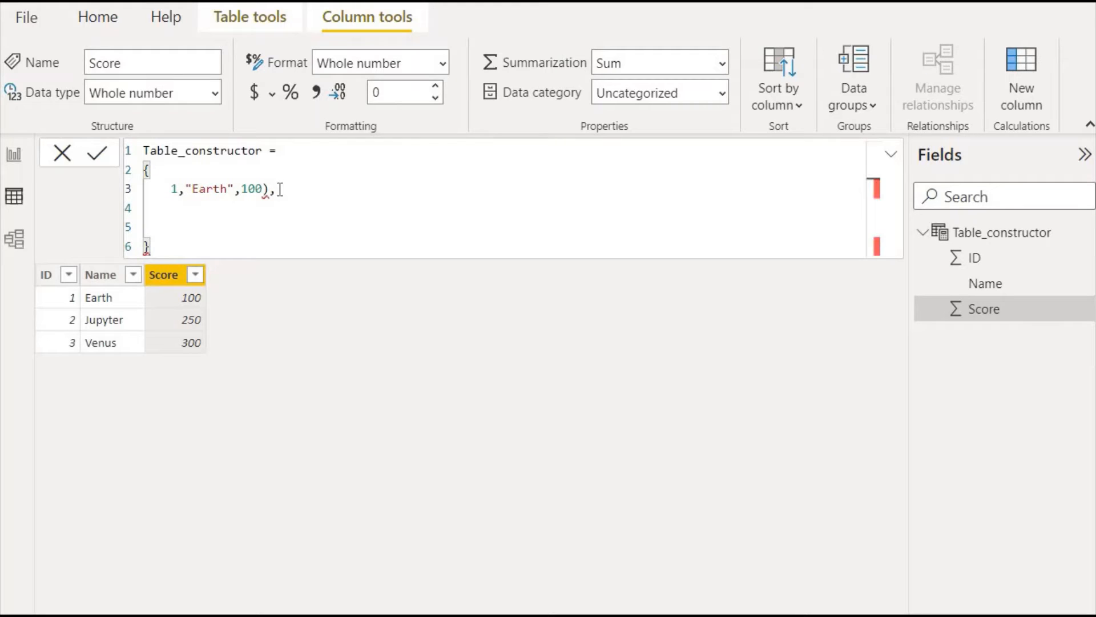
pyautogui.press('BackSpace')
pyautogui.press('BackSpace')
pyautogui.press('Return')
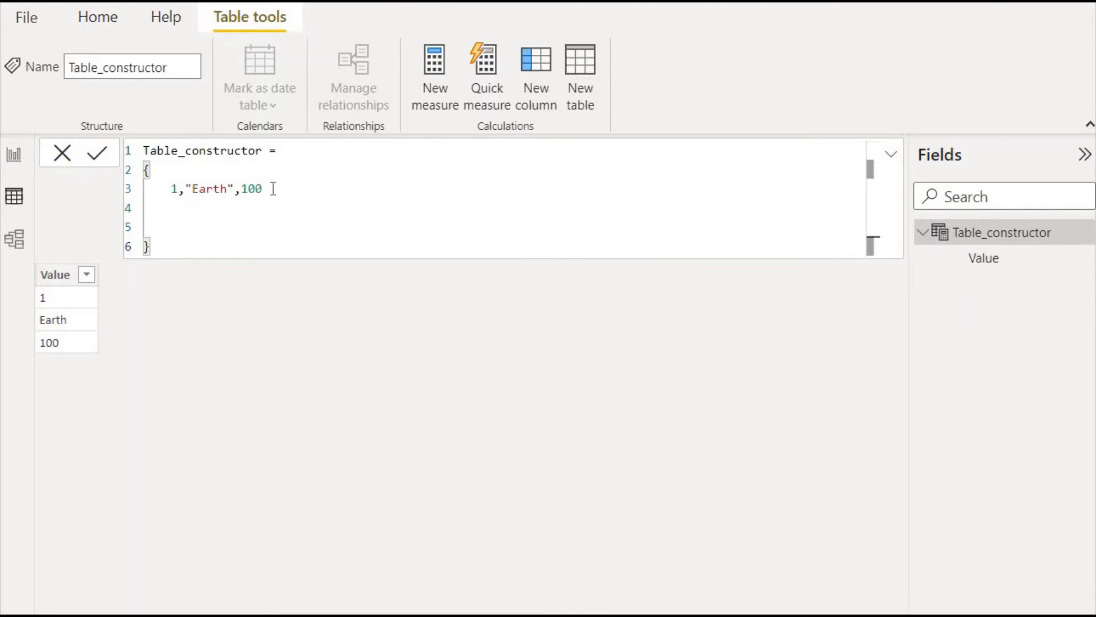
# Step: Enclose the values 1,"Earth",100 in parentheses again and commit the formula
pyautogui.click(291, 189)
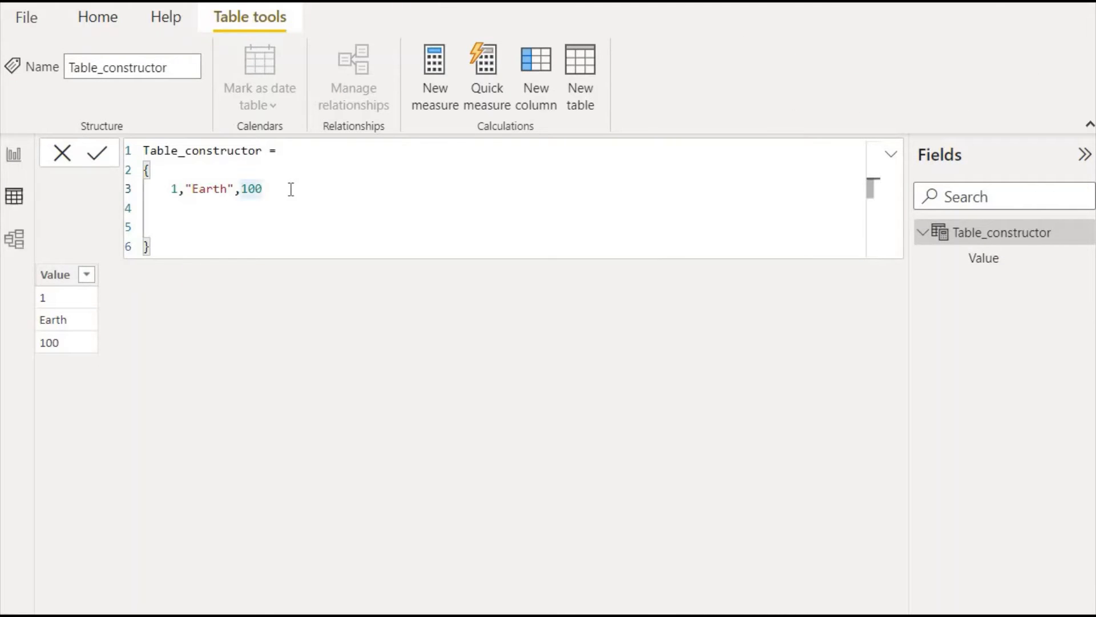
pyautogui.write('0')
pyautogui.press('BackSpace')
pyautogui.write(')')
pyautogui.click(165, 188)
pyautogui.write('(')
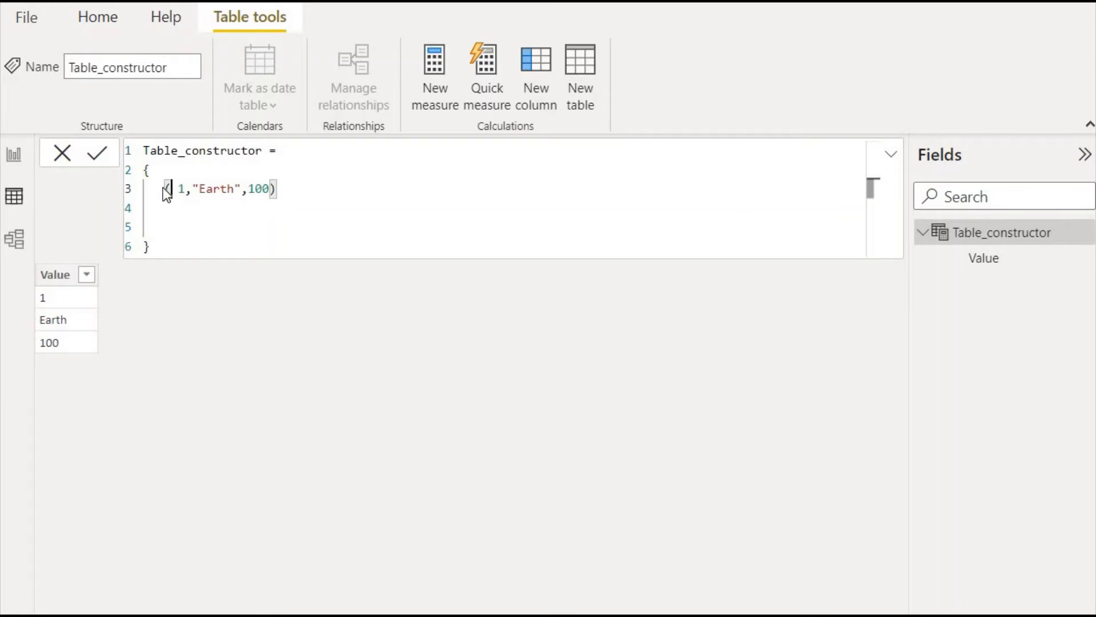
pyautogui.press('Return')
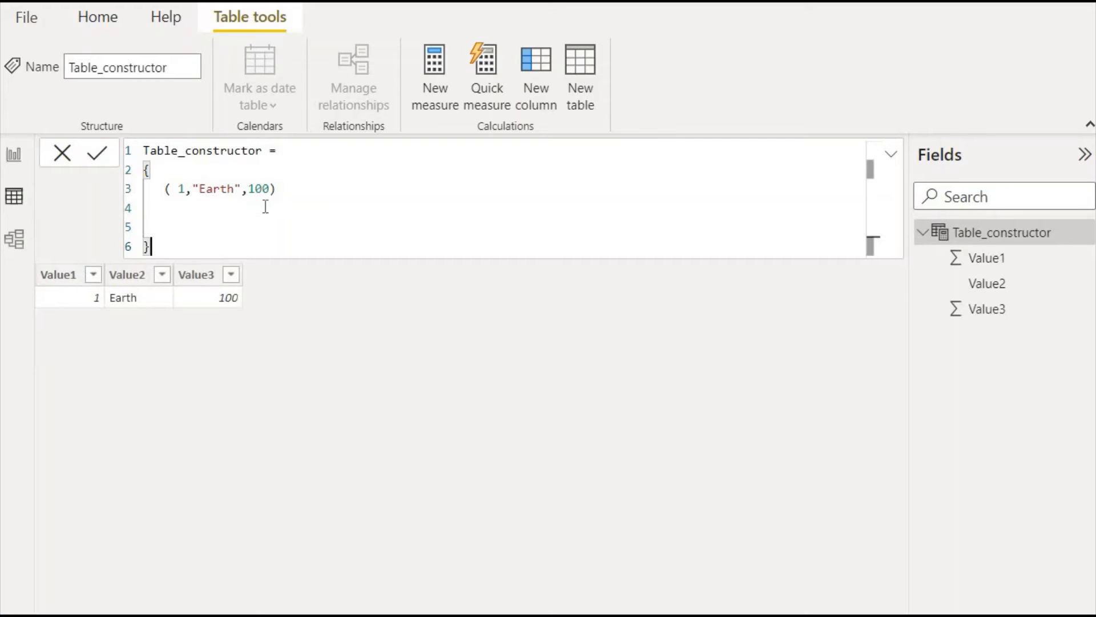
# Step: Restore the comma after the Earth row and the rows (2,"Jupyter",250) and (3,"Venus",300), and commit the formula
pyautogui.click(304, 208)
pyautogui.press('Up')
pyautogui.press('End')
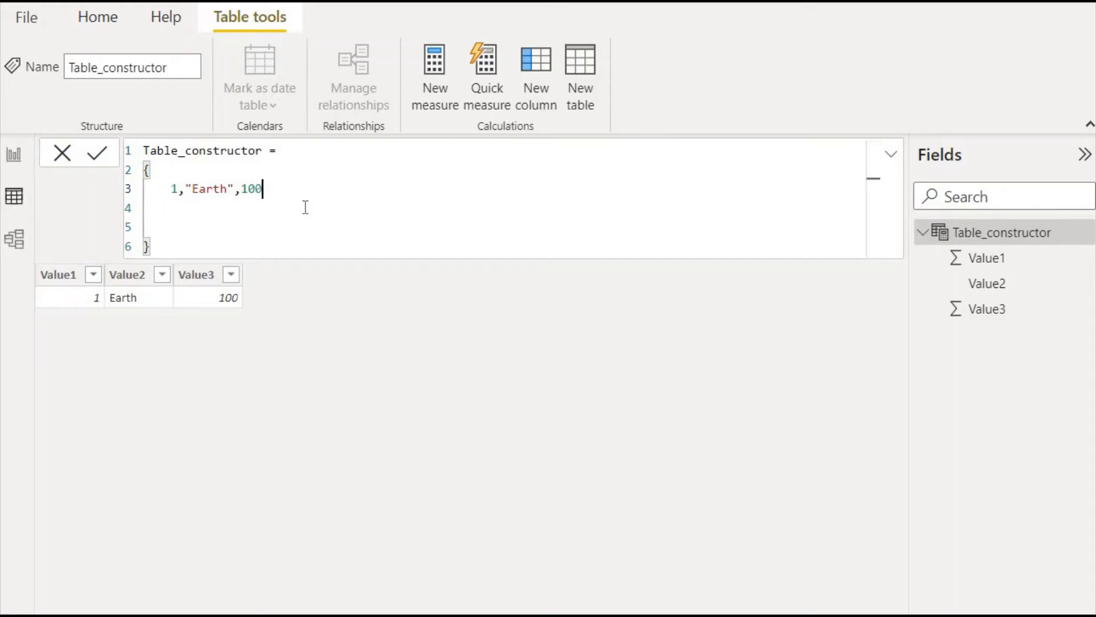
pyautogui.write(',')
pyautogui.hotkey('ctrl', 'v')
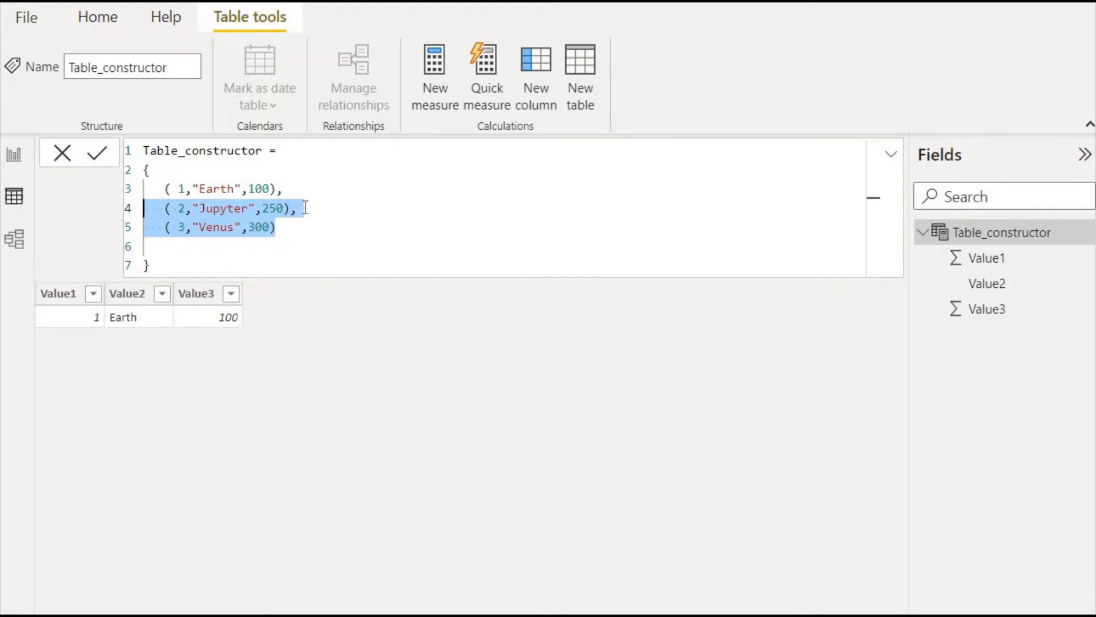
pyautogui.click(311, 253)
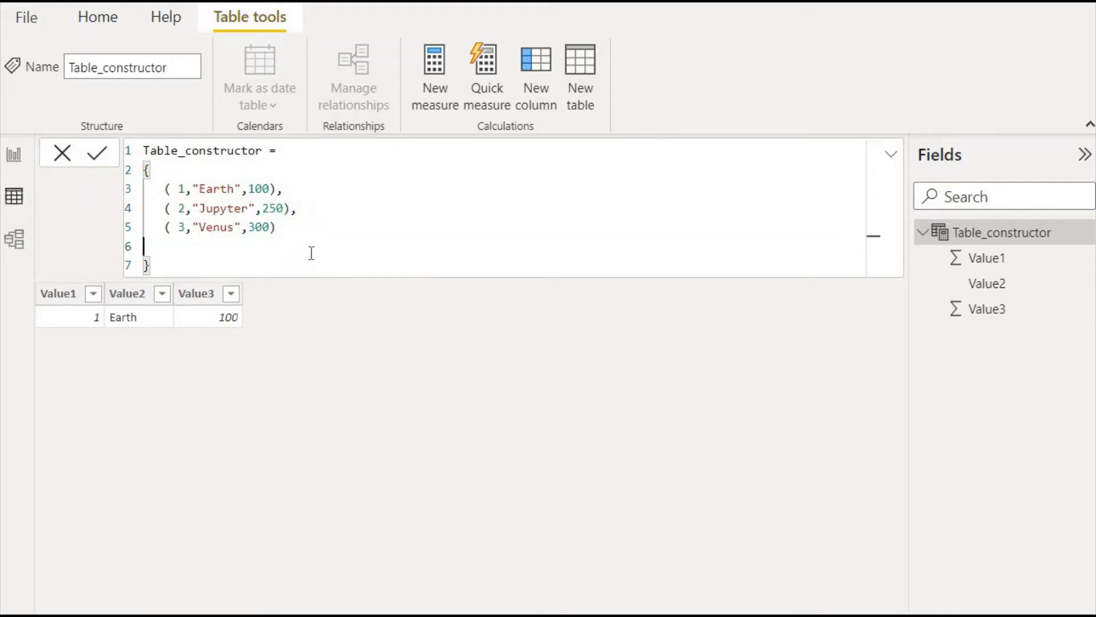
pyautogui.press('Return')
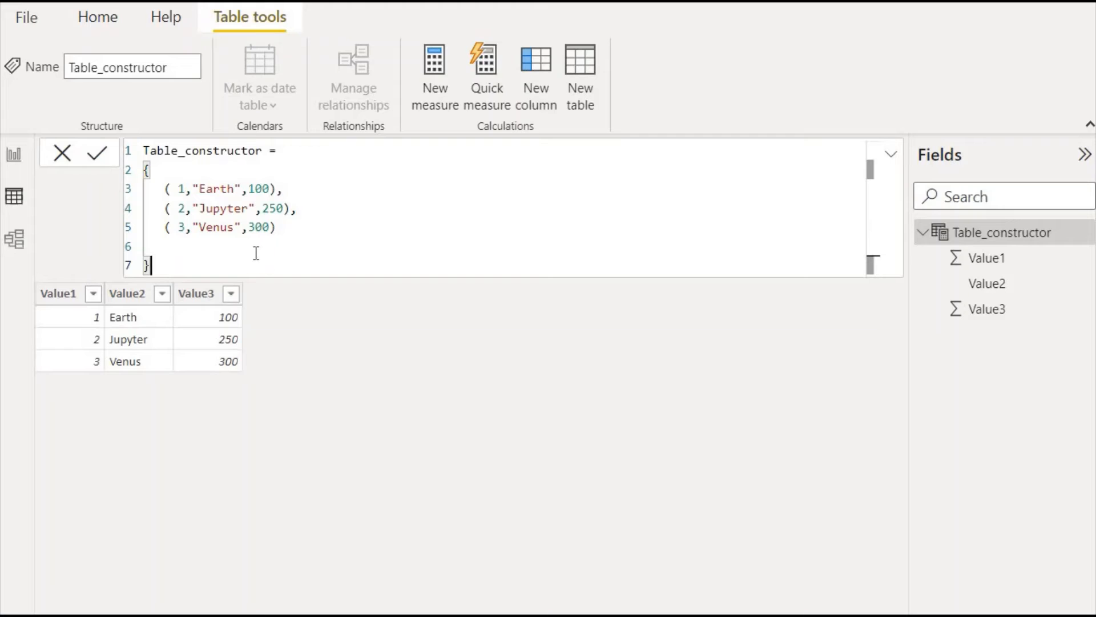
# Step: Add a new calculated table to the model
pyautogui.click(228, 254)
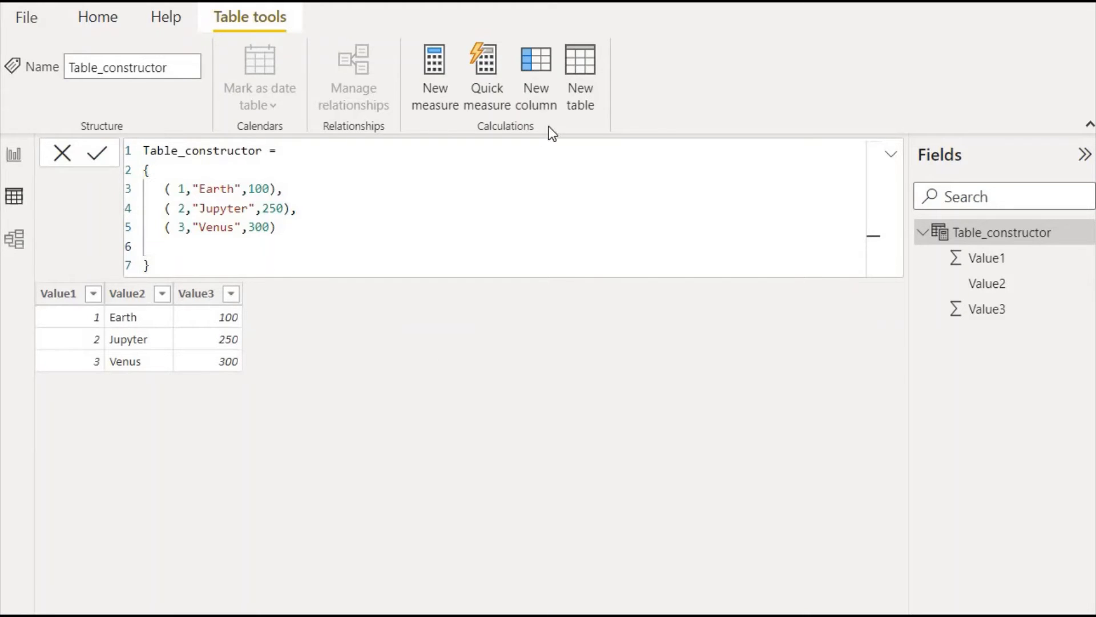
pyautogui.click(587, 70)
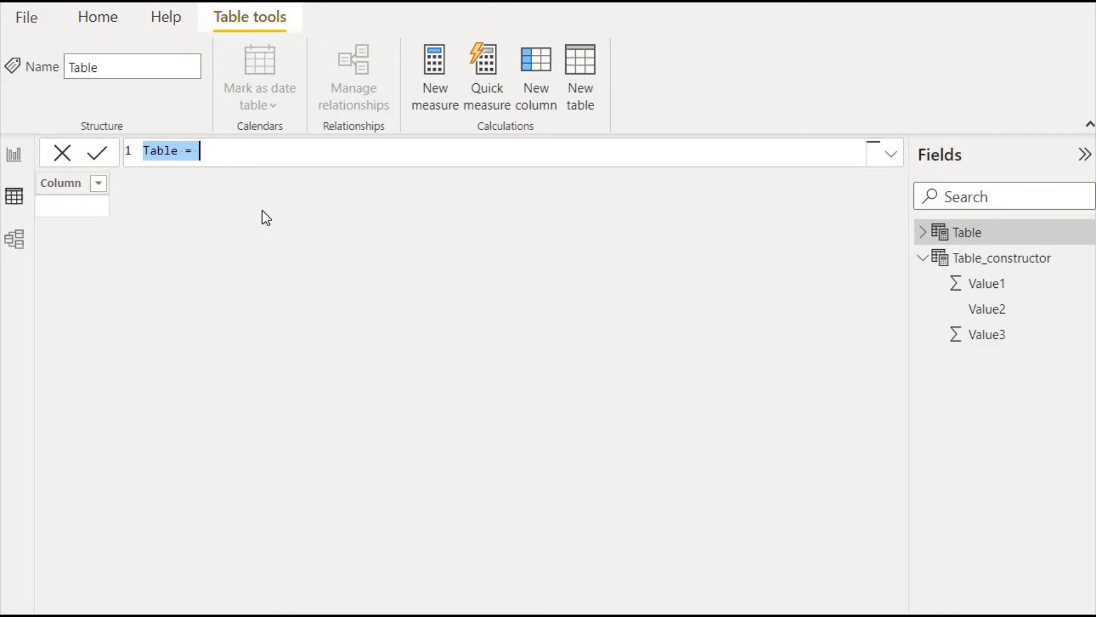
pyautogui.hotkey('alt', 'Tab')
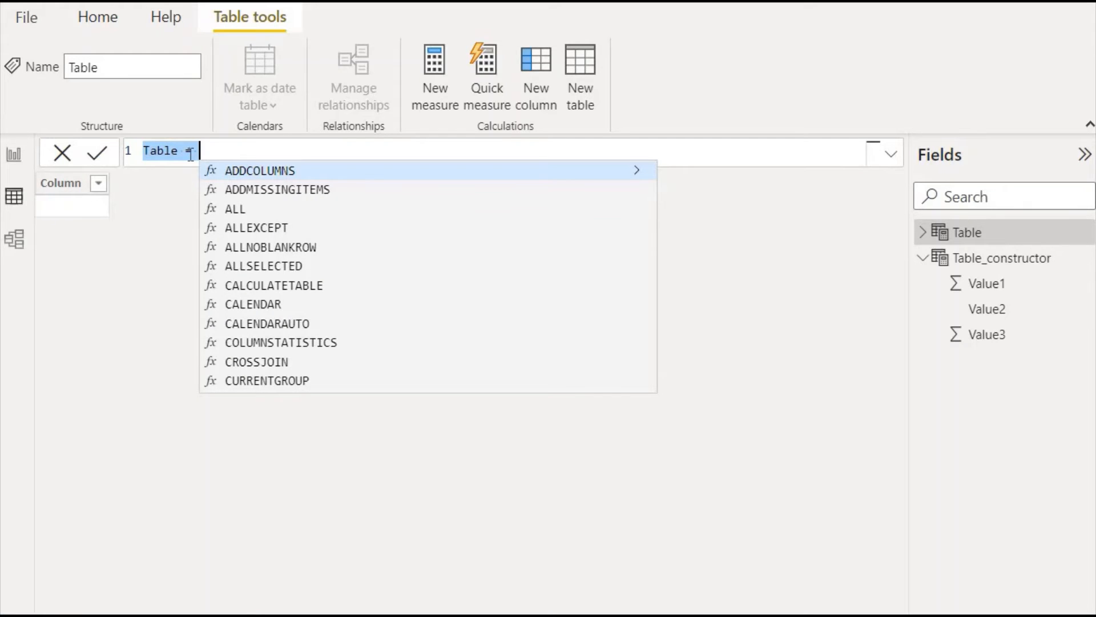
# Step: Name the new table Table_Constructor (DATAtable_Dax_Function) in its formula, before the equals sign
pyautogui.press('Left')
pyautogui.press('Right')
pyautogui.press('Right')
pyautogui.press('Right')
pyautogui.press('Right')
pyautogui.press('Right')
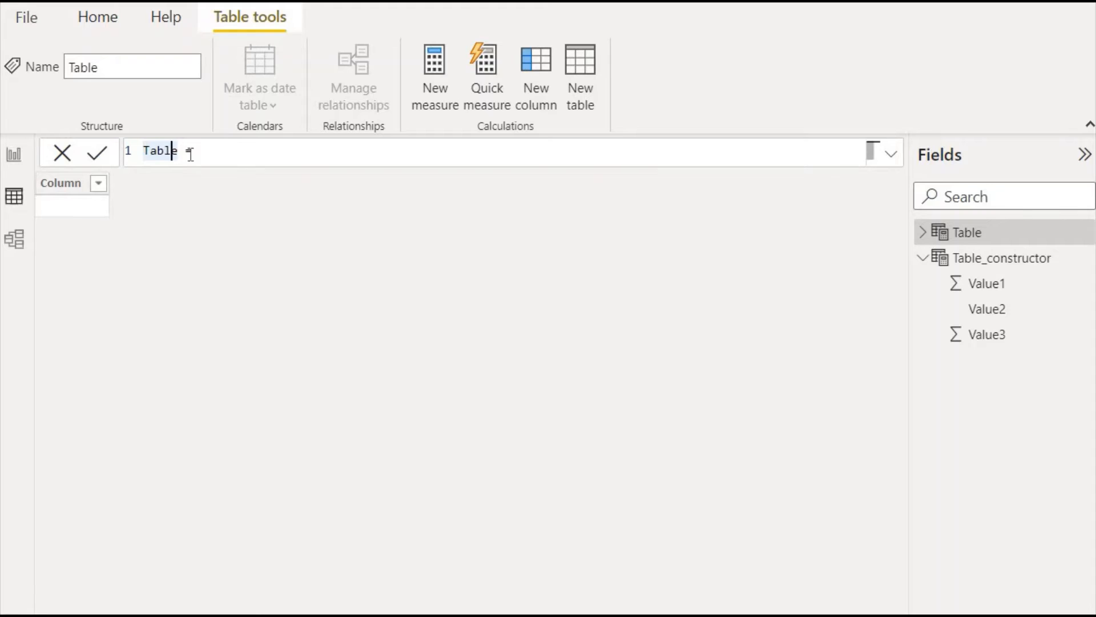
pyautogui.write('_Const')
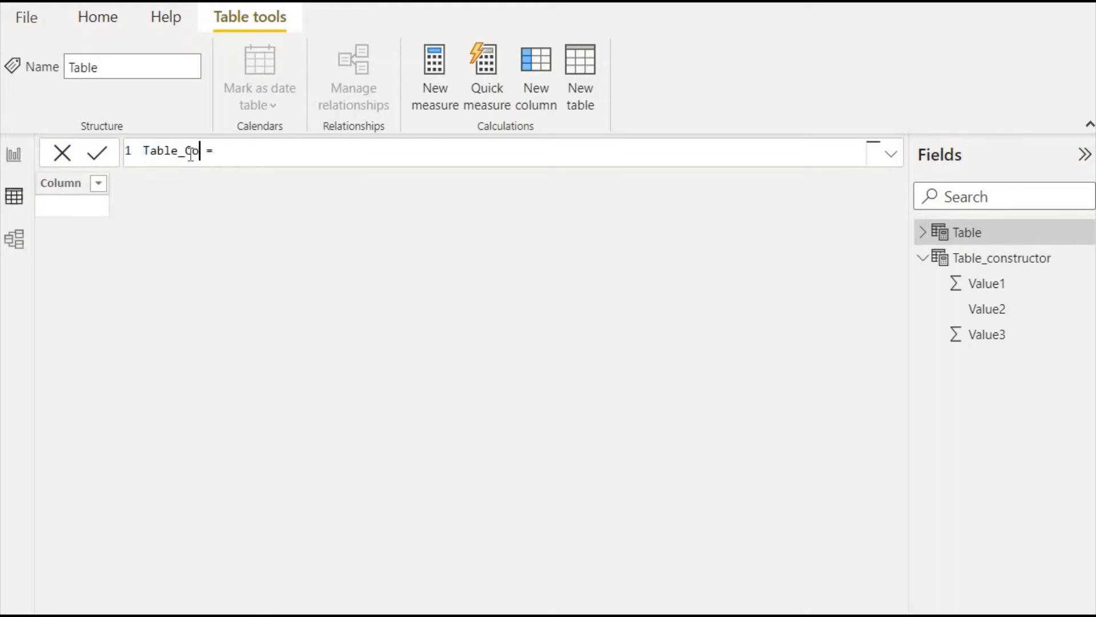
pyautogui.write('ructor ()')
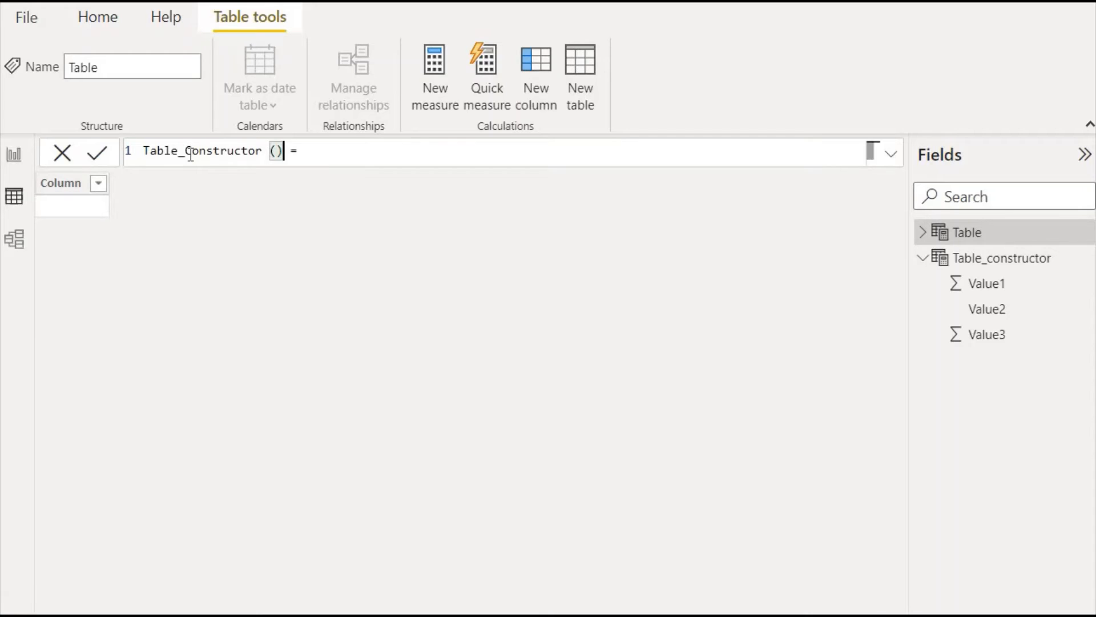
pyautogui.write('DATATAb')
pyautogui.press('BackSpace')
pyautogui.press('BackSpace')
pyautogui.press('BackSpace')
pyautogui.write('table')
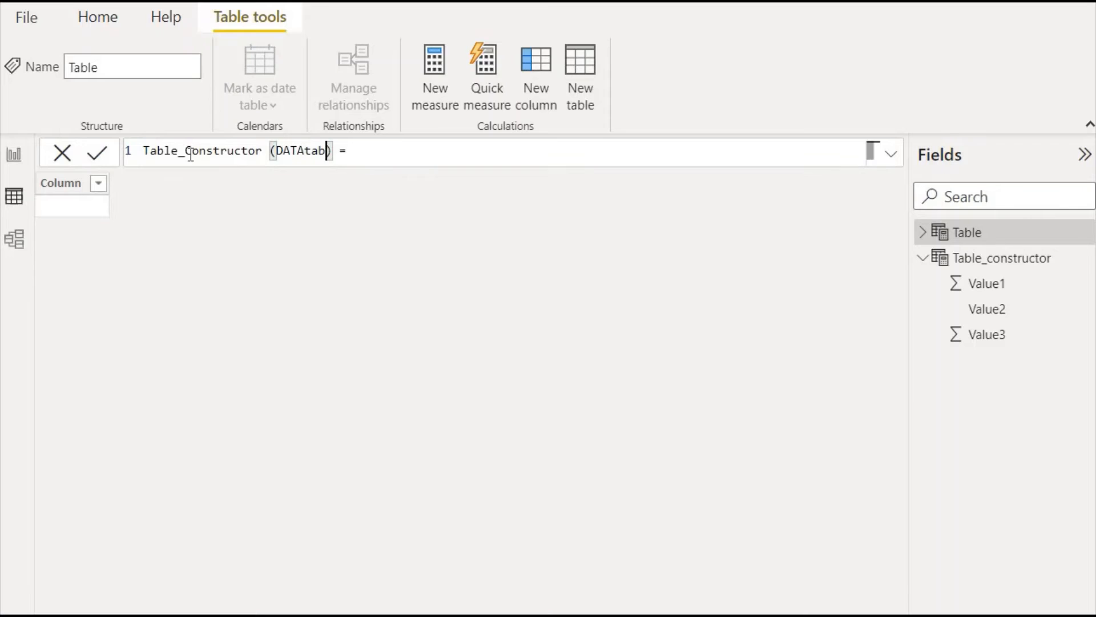
pyautogui.write('_Dax_Function')
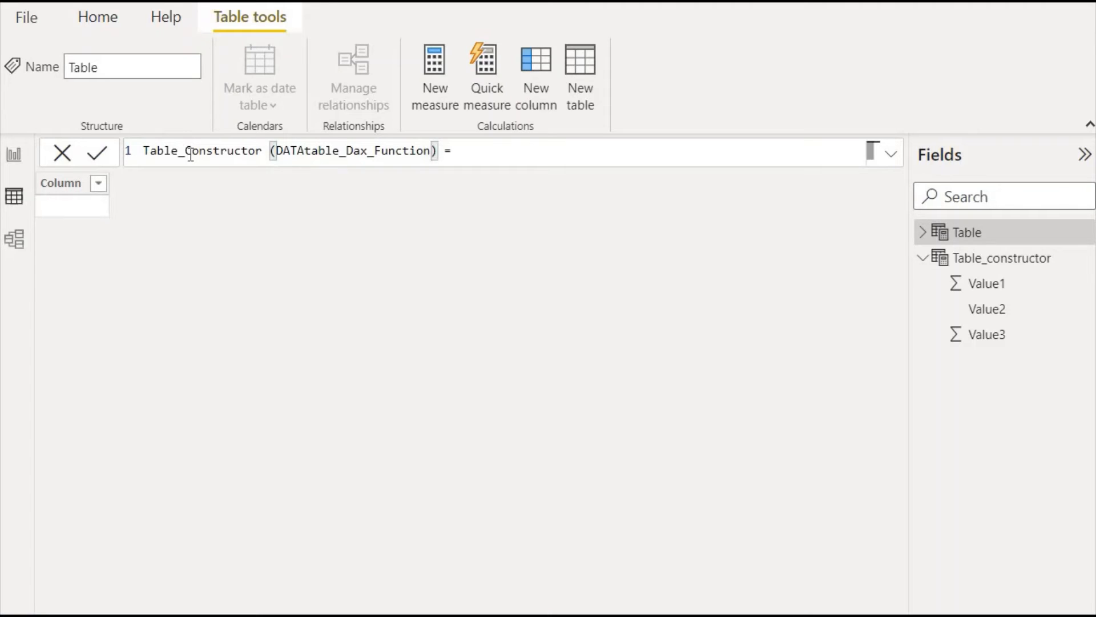
# Step: Begin a DATATABLE function call on a new line below the table name, with its arguments starting on line 3
pyautogui.press('End')
pyautogui.hotkey('shift', 'Return')
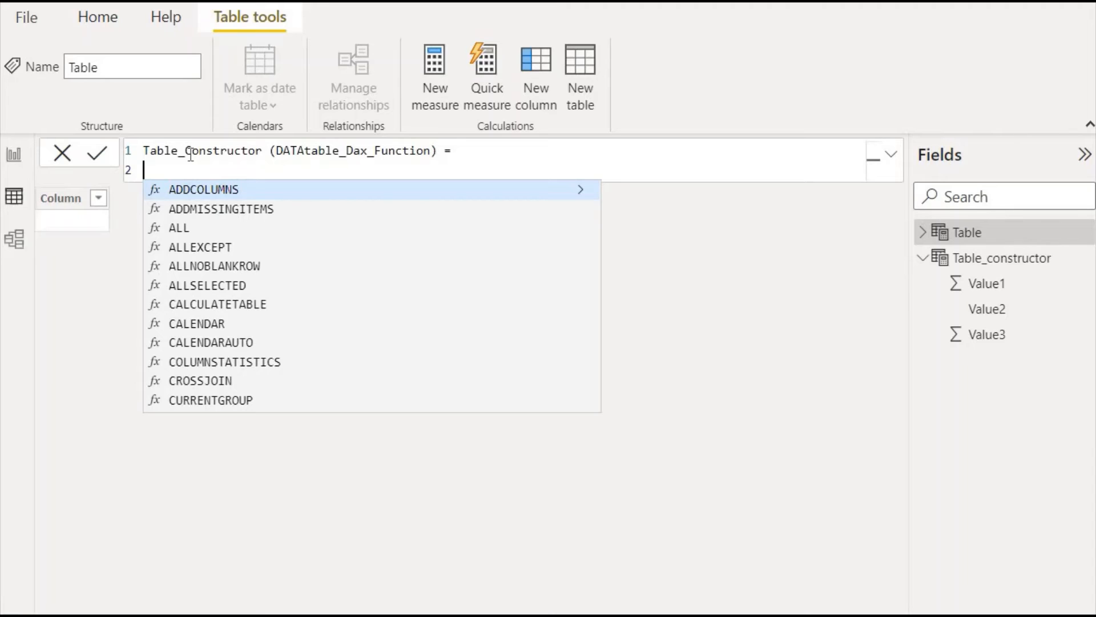
pyautogui.write('DT')
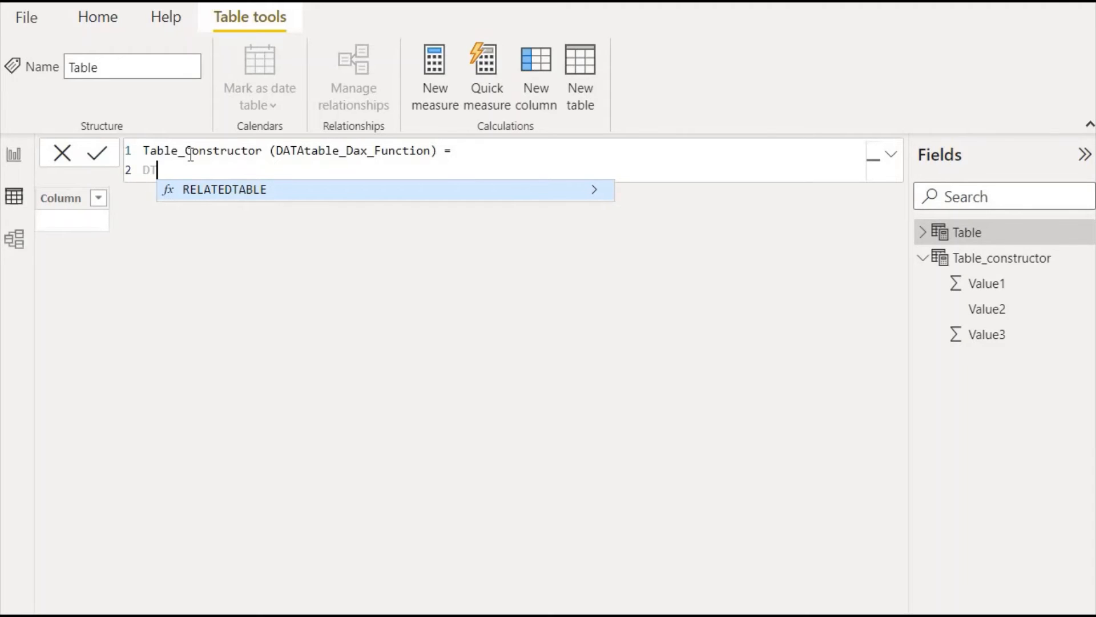
pyautogui.press('BackSpace')
pyautogui.write('A')
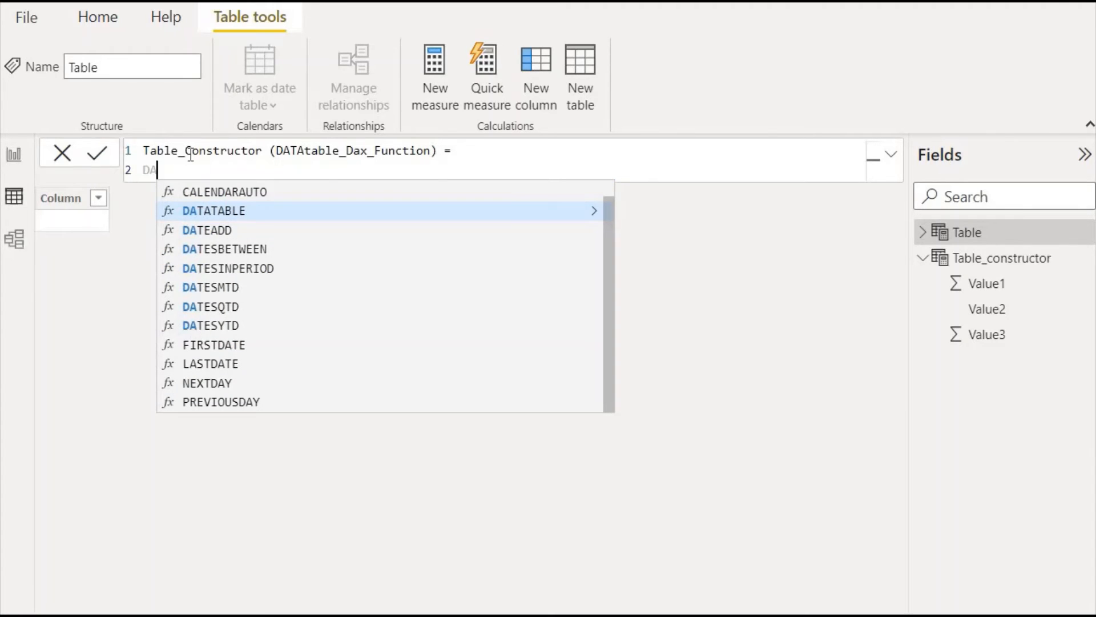
pyautogui.click(215, 214)
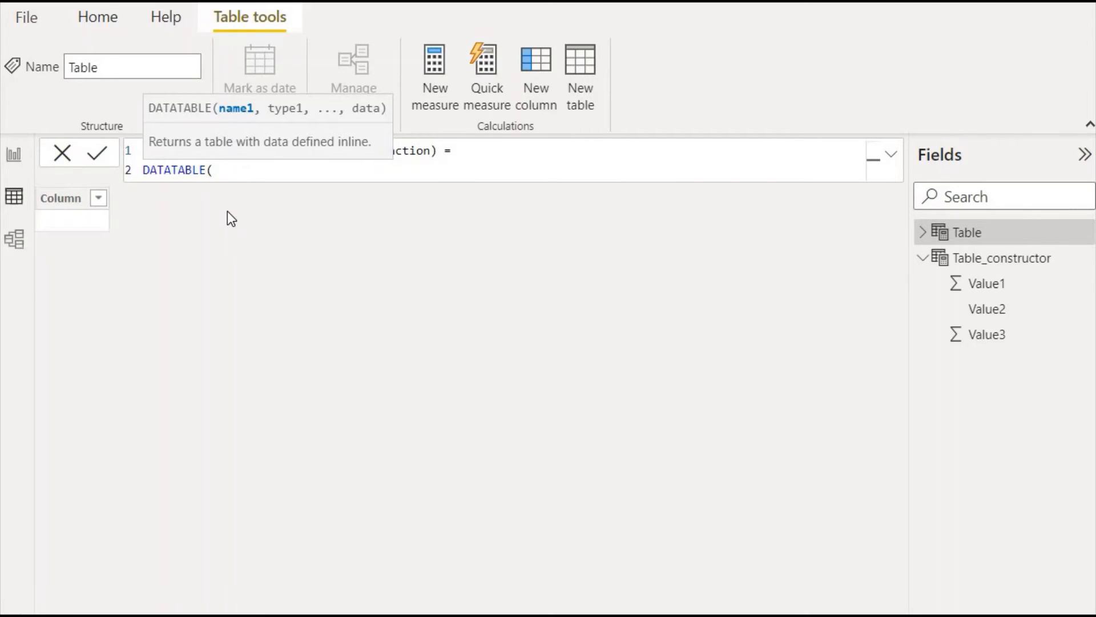
pyautogui.hotkey('shift', 'Return')
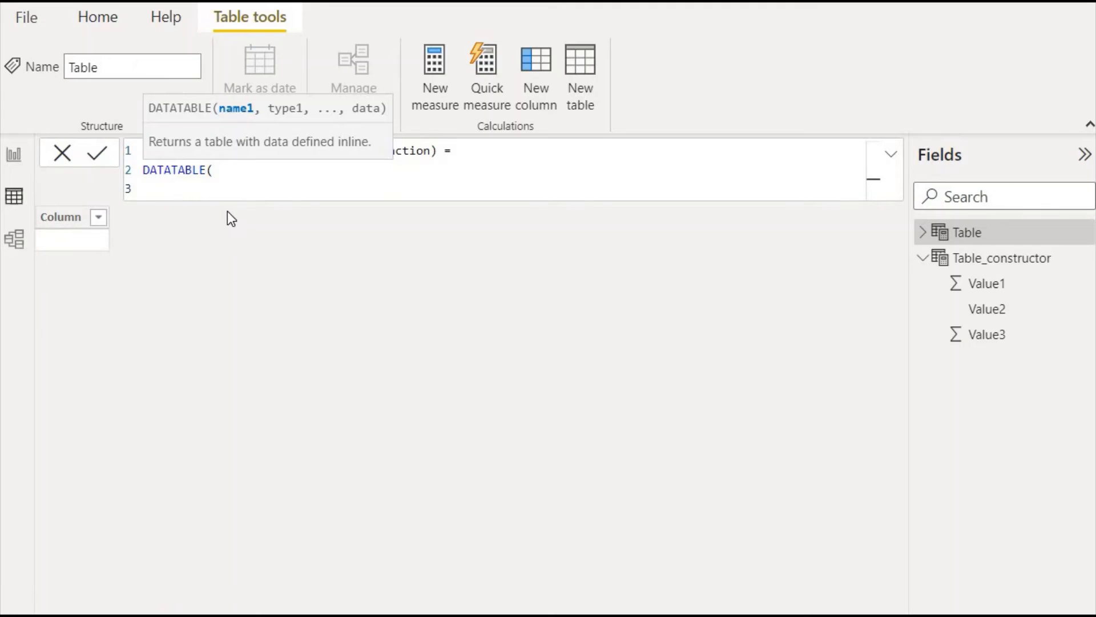
# Step: Define the column "ID" as INTEGER in DATATABLE and duplicate that definition line twice
pyautogui.write('"ID",')
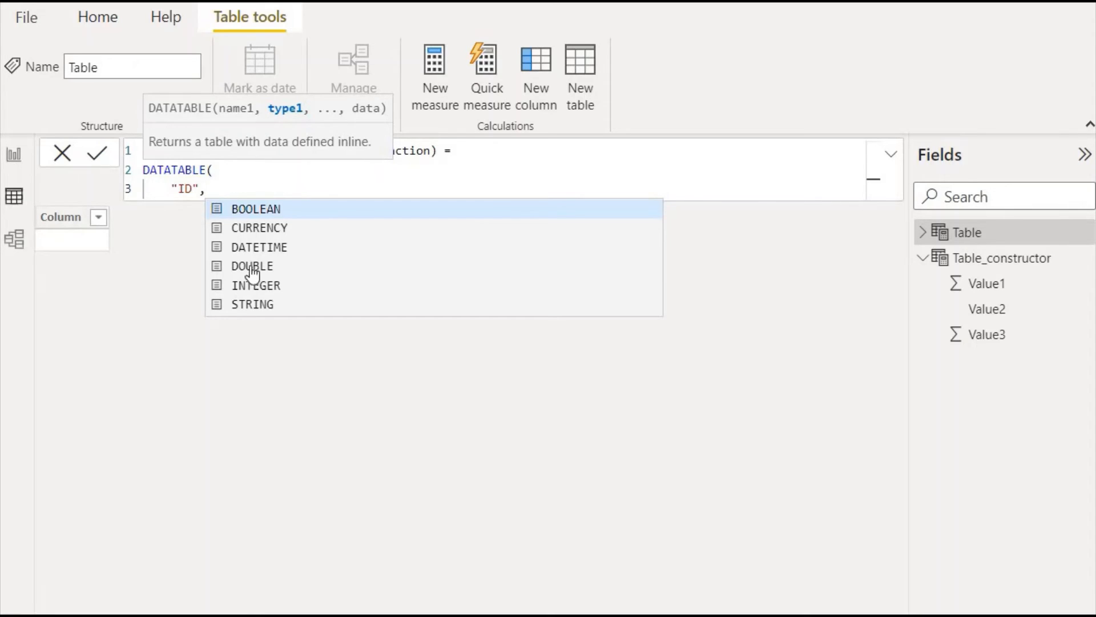
pyautogui.click(279, 285)
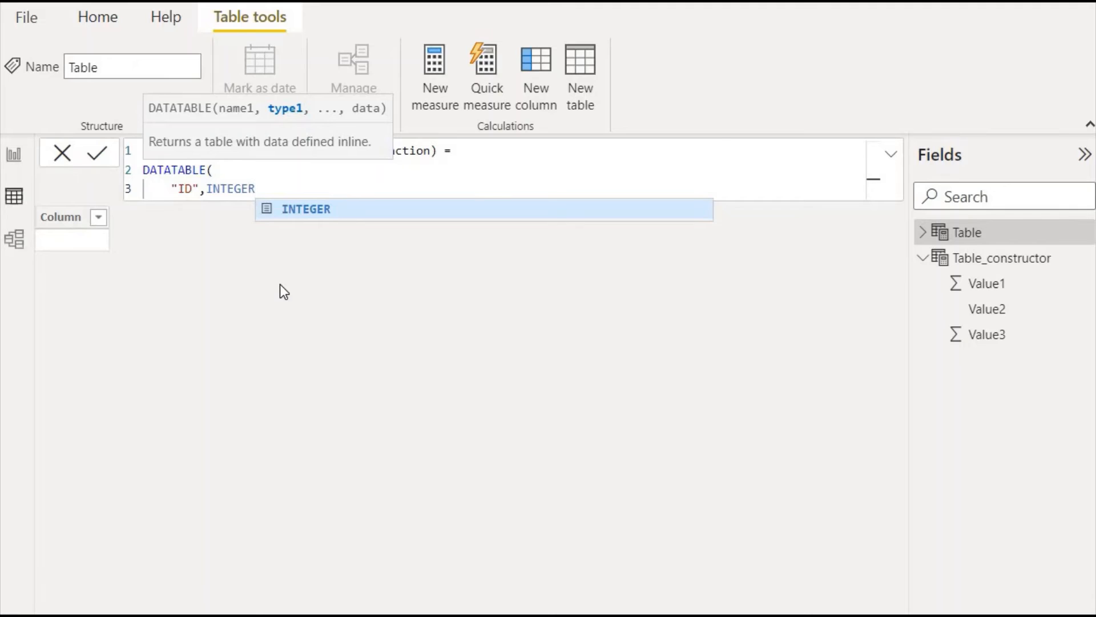
pyautogui.write(',')
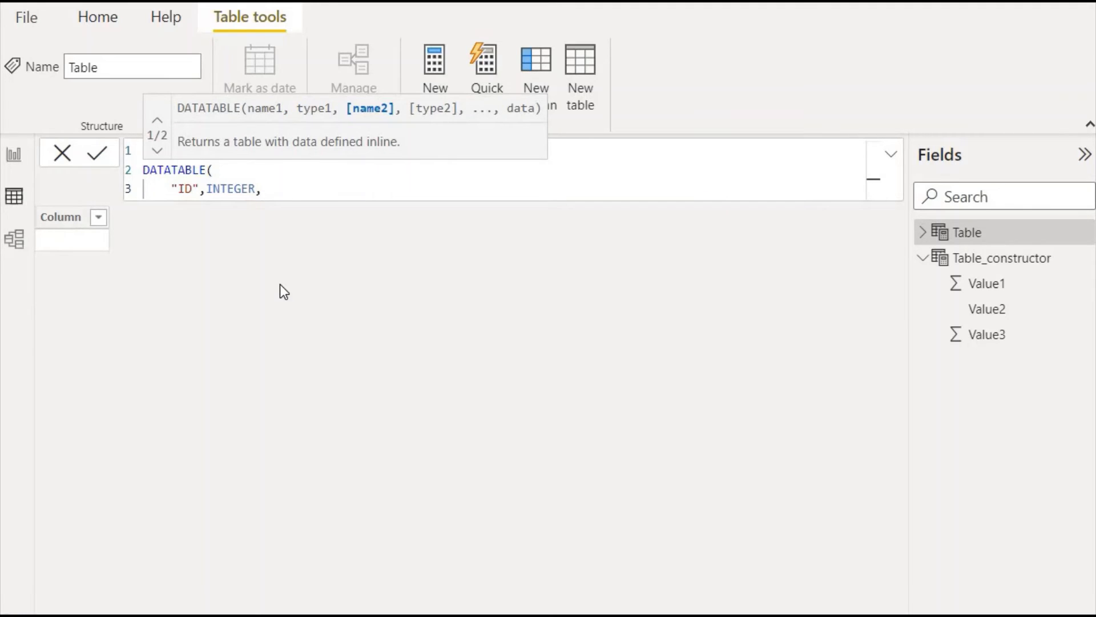
pyautogui.write('"ID",INTEGER,')
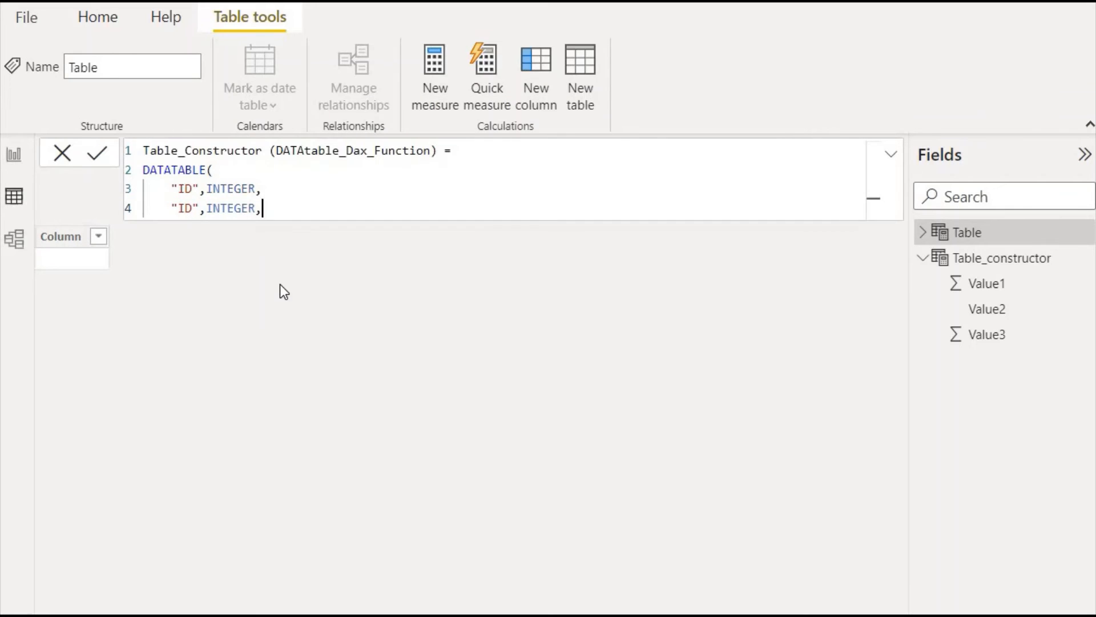
pyautogui.write('"ID",INTEGER,')
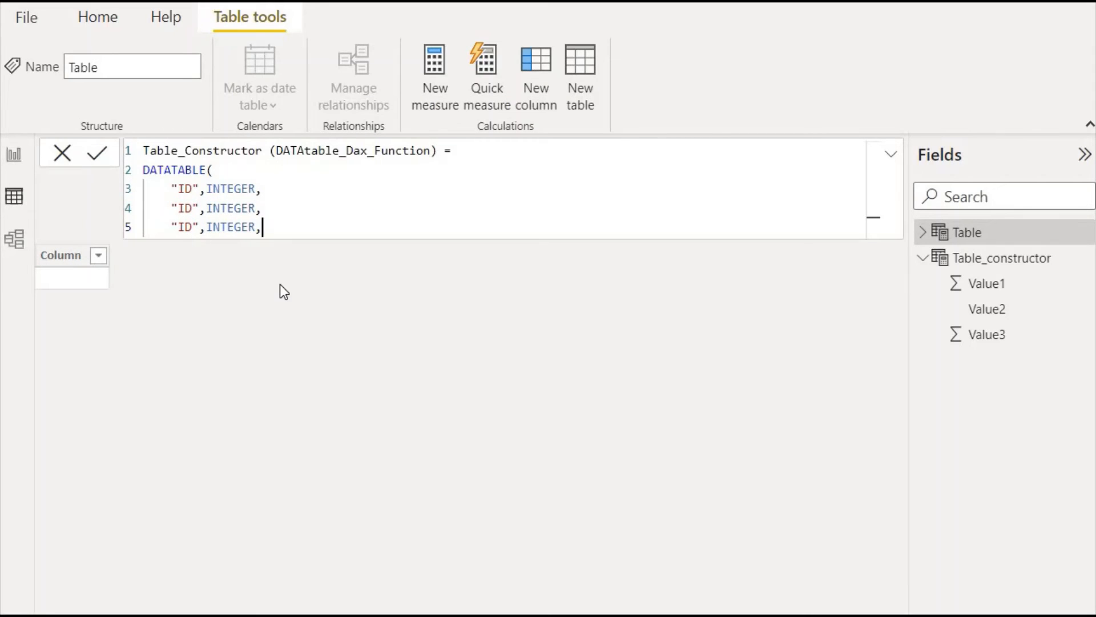
# Step: Rename the column in the second definition line to "Name"
pyautogui.press('Up')
pyautogui.press('Left')
pyautogui.press('Left')
pyautogui.press('Left')
pyautogui.press('Left')
pyautogui.press('Left')
pyautogui.press('Left')
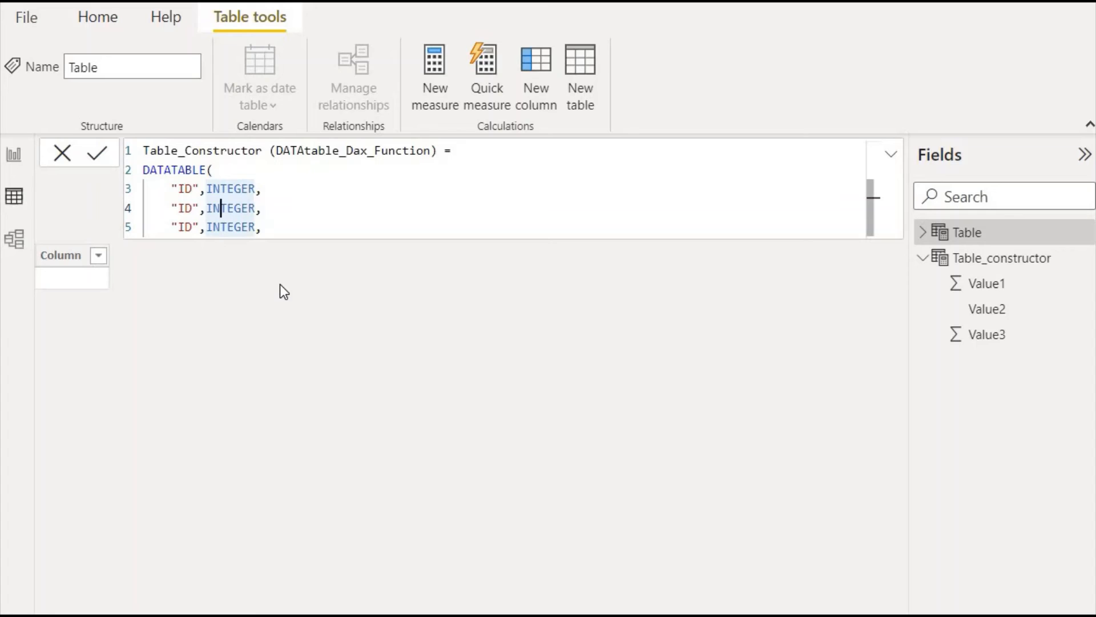
pyautogui.press('Left')
pyautogui.press('Left')
pyautogui.press('Left')
pyautogui.press('Left')
pyautogui.hotkey('shift', 'Left')
pyautogui.hotkey('shift', 'Left')
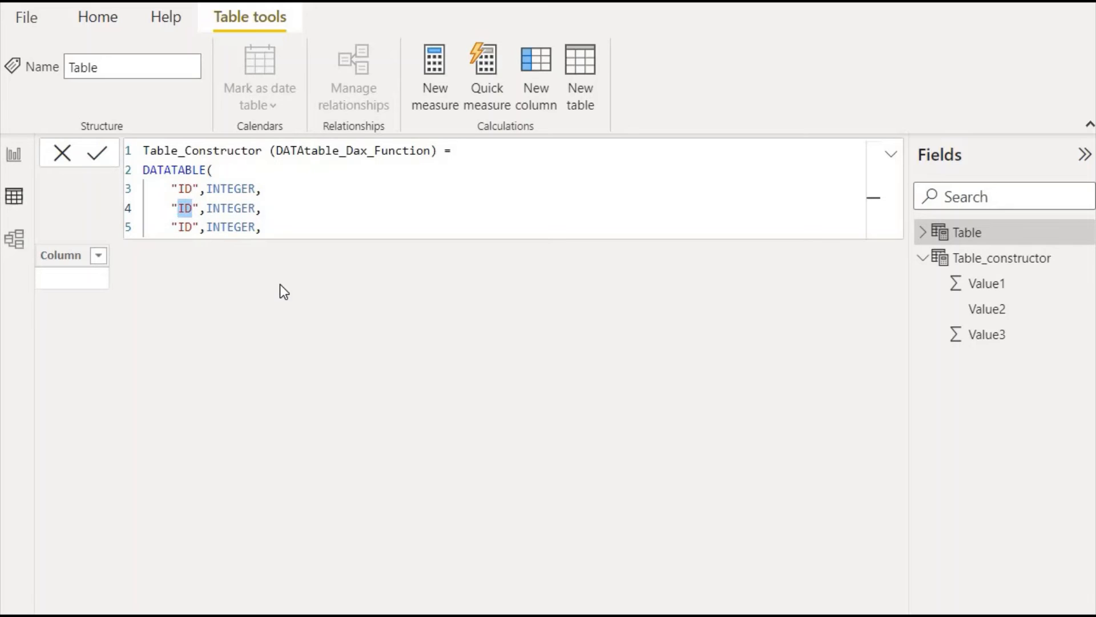
pyautogui.write('Name')
# Step: Set the data type of the Name column to STRING
pyautogui.press('Right')
pyautogui.press('Right')
pyautogui.press('Right')
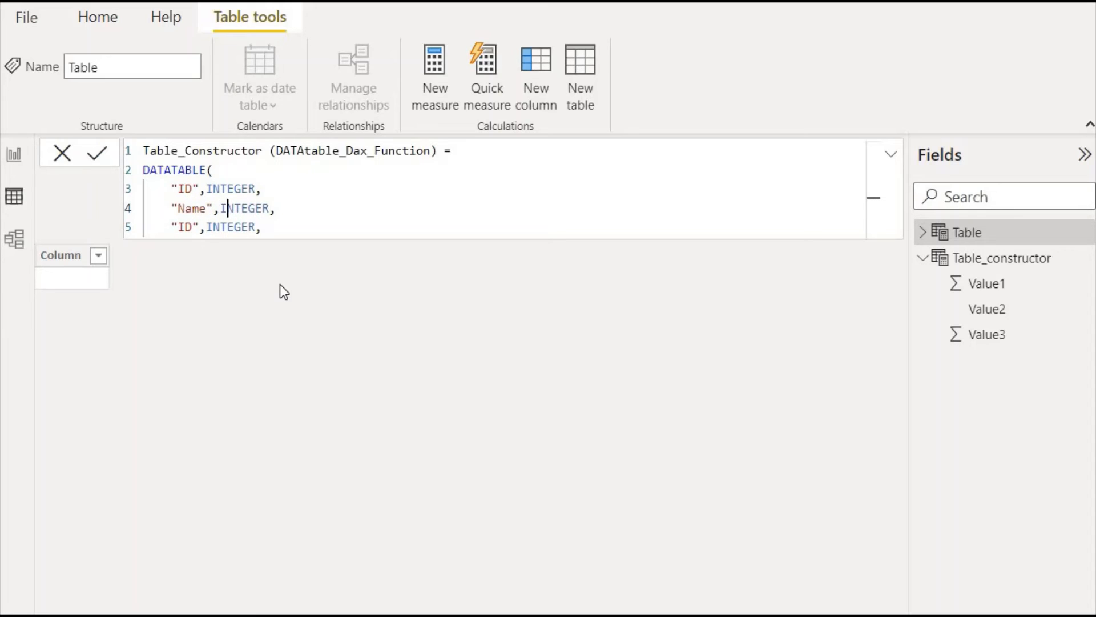
pyautogui.press('Left')
pyautogui.hotkey('shift', 'Right')
pyautogui.hotkey('shift', 'Right')
pyautogui.hotkey('shift', 'Right')
pyautogui.hotkey('shift', 'Right')
pyautogui.hotkey('shift', 'Right')
pyautogui.hotkey('shift', 'Right')
pyautogui.hotkey('shift', 'Right')
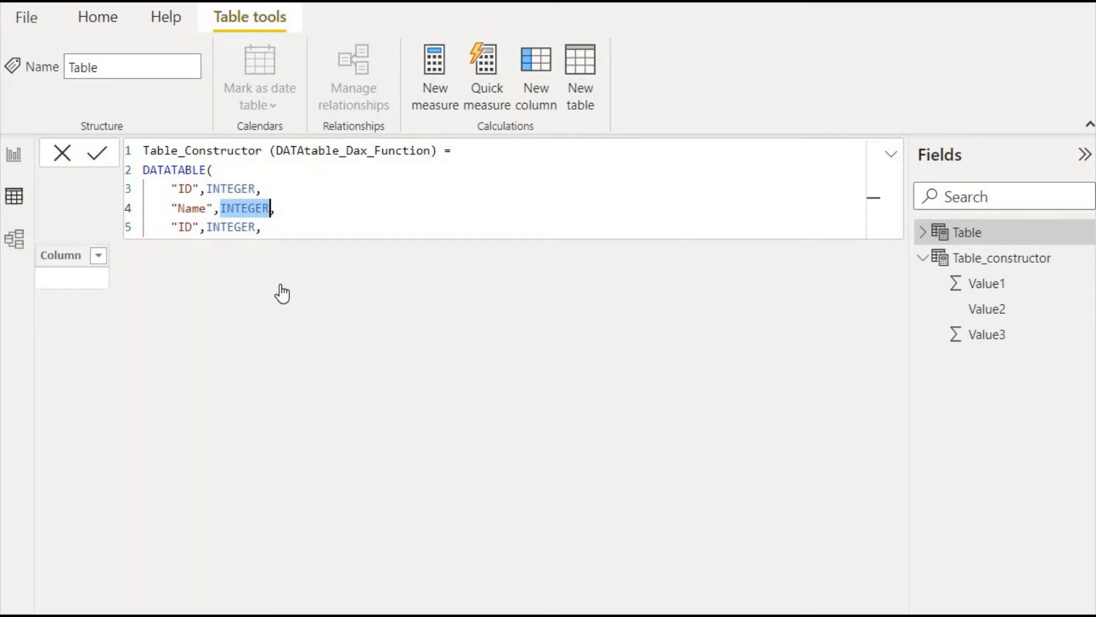
pyautogui.press('BackSpace')
pyautogui.press('Down')
pyautogui.press('Down')
pyautogui.press('Down')
pyautogui.press('Down')
pyautogui.press('Down')
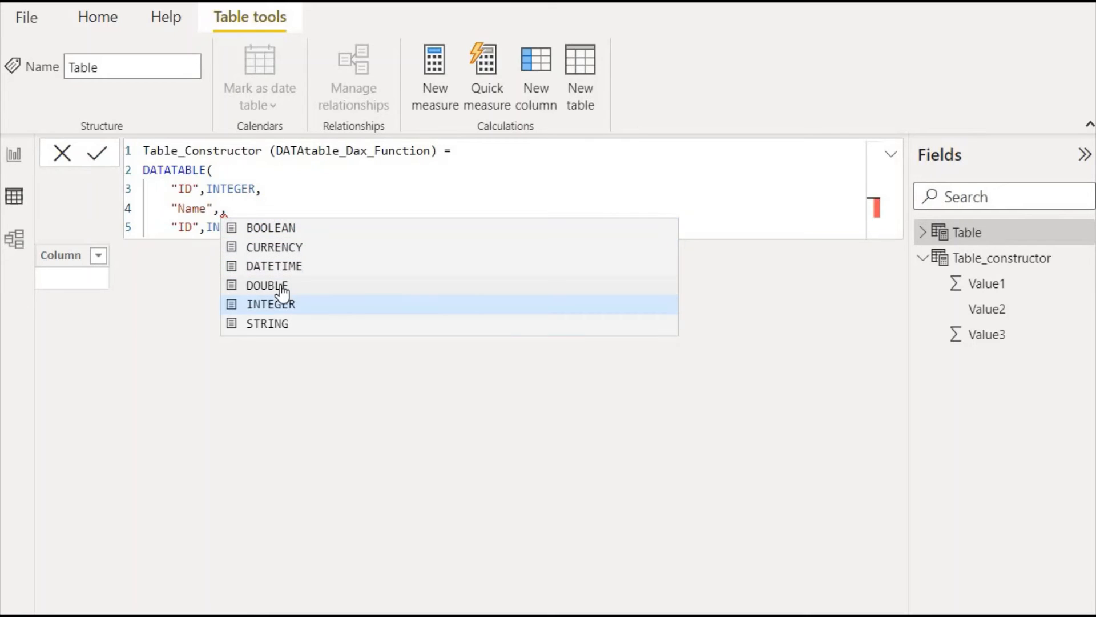
pyautogui.press('Return')
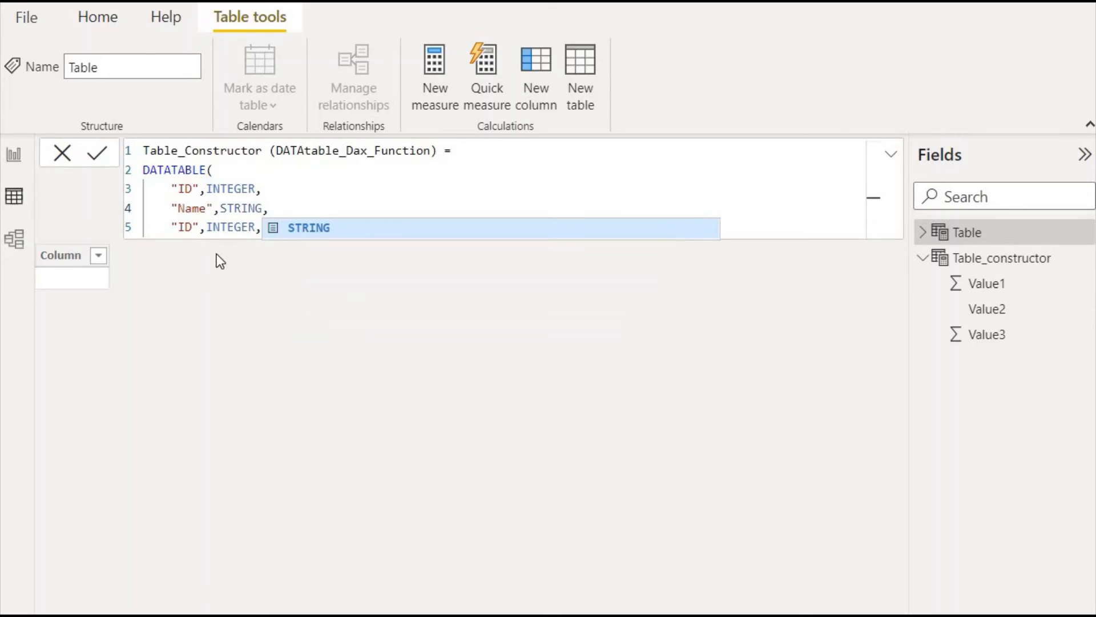
# Step: Rename the column in the third definition line to "Score"
pyautogui.click(194, 224)
pyautogui.hotkey('ctrl', 'shift', 'Left')
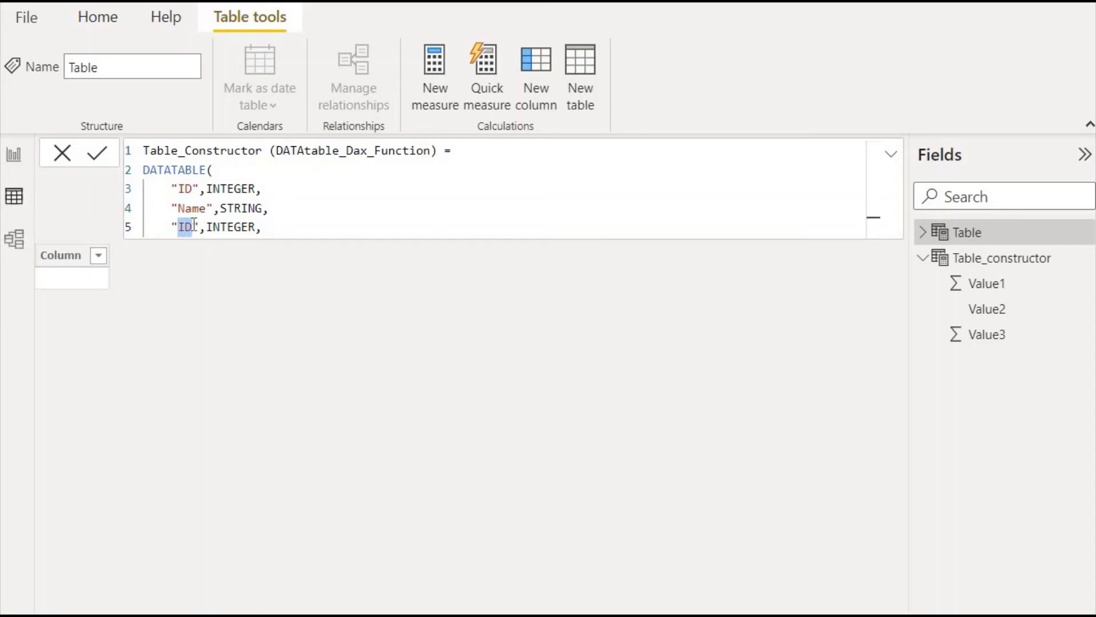
pyautogui.write('Score')
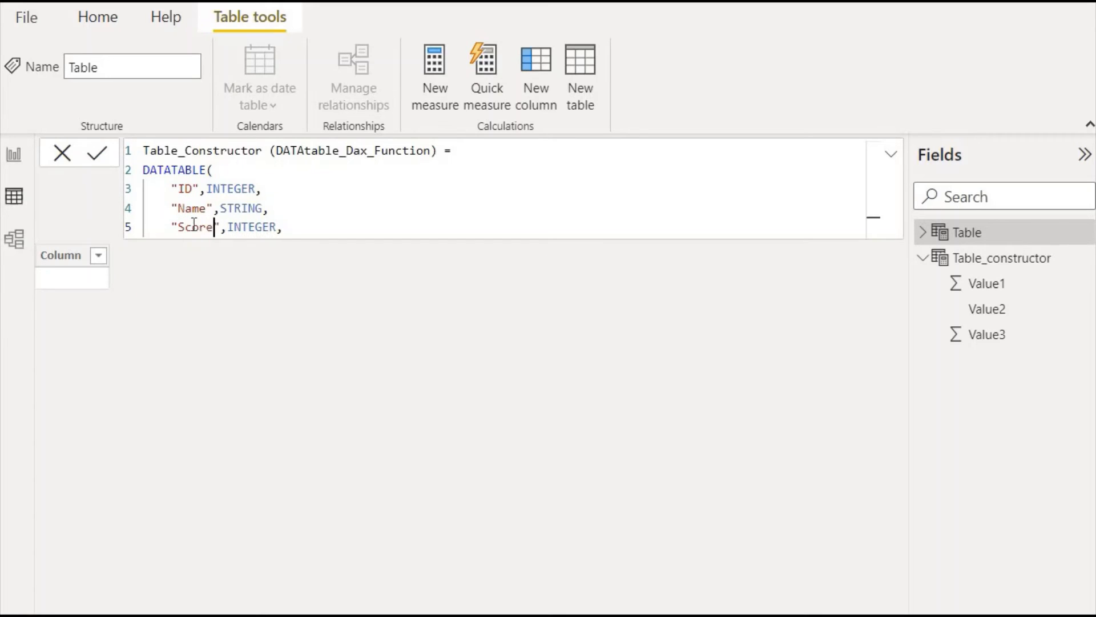
pyautogui.press('Right')
pyautogui.press('Right')
pyautogui.hotkey('shift', 'Right')
pyautogui.hotkey('shift', 'Right')
pyautogui.hotkey('shift', 'Right')
pyautogui.hotkey('shift', 'Right')
pyautogui.hotkey('shift', 'Right')
pyautogui.hotkey('shift', 'Right')
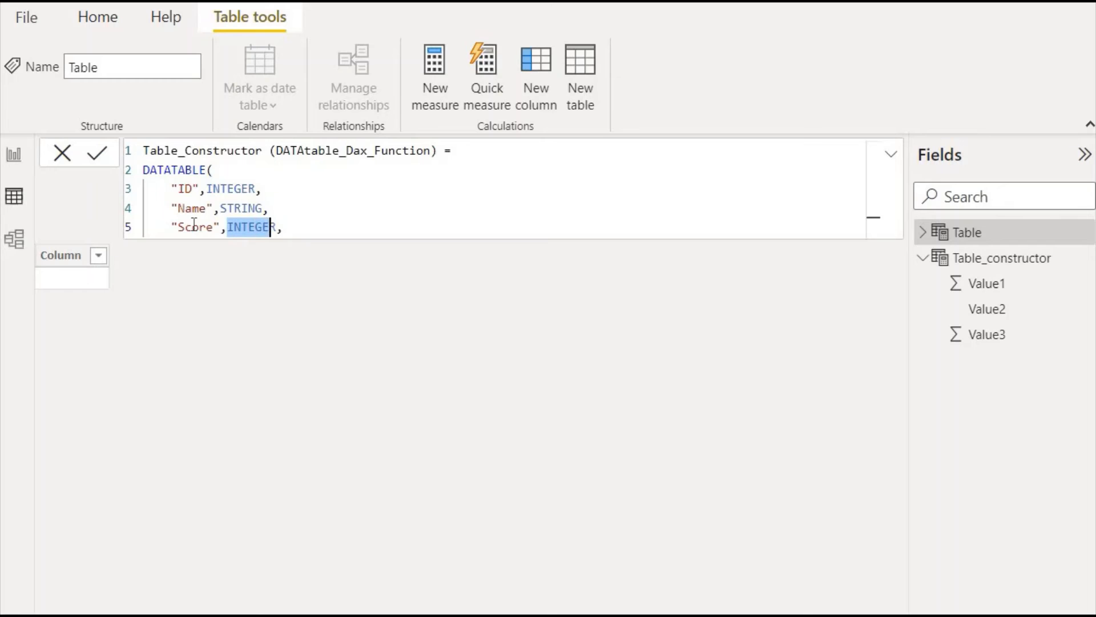
pyautogui.hotkey('shift', 'Right')
pyautogui.press('Left')
pyautogui.press('Up')
pyautogui.press('Down')
pyautogui.press('Right')
pyautogui.press('Right')
pyautogui.press('Right')
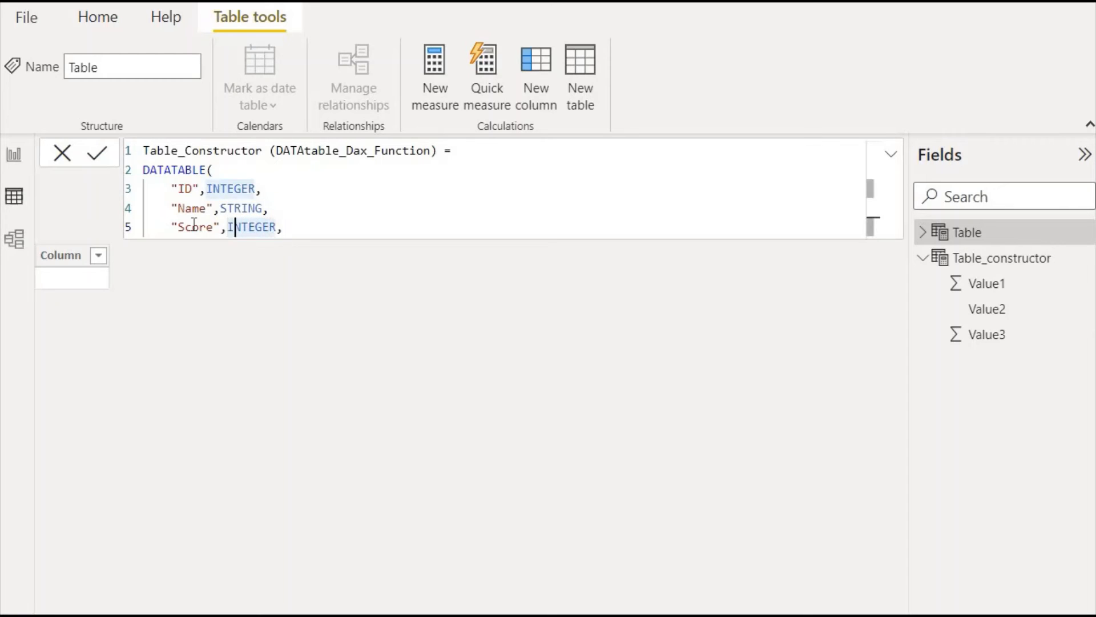
# Step: Open the data block with a curly brace on a new line after the Score definition and start a line inside it
pyautogui.press('Right')
pyautogui.press('Right')
pyautogui.press('Right')
pyautogui.press('Right')
pyautogui.press('Right')
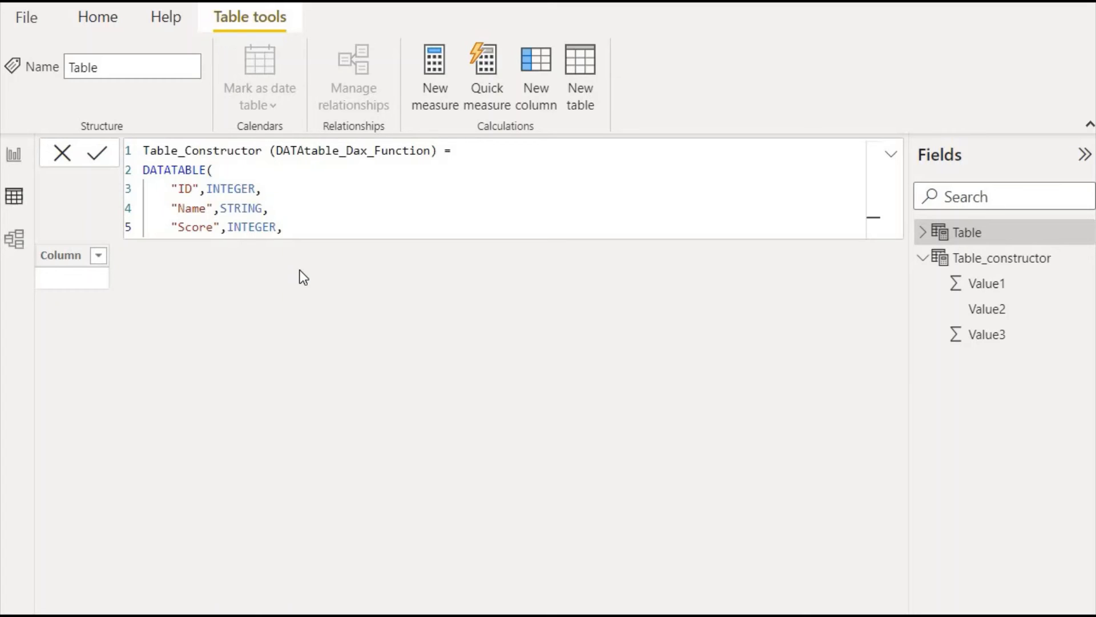
pyautogui.press('Return')
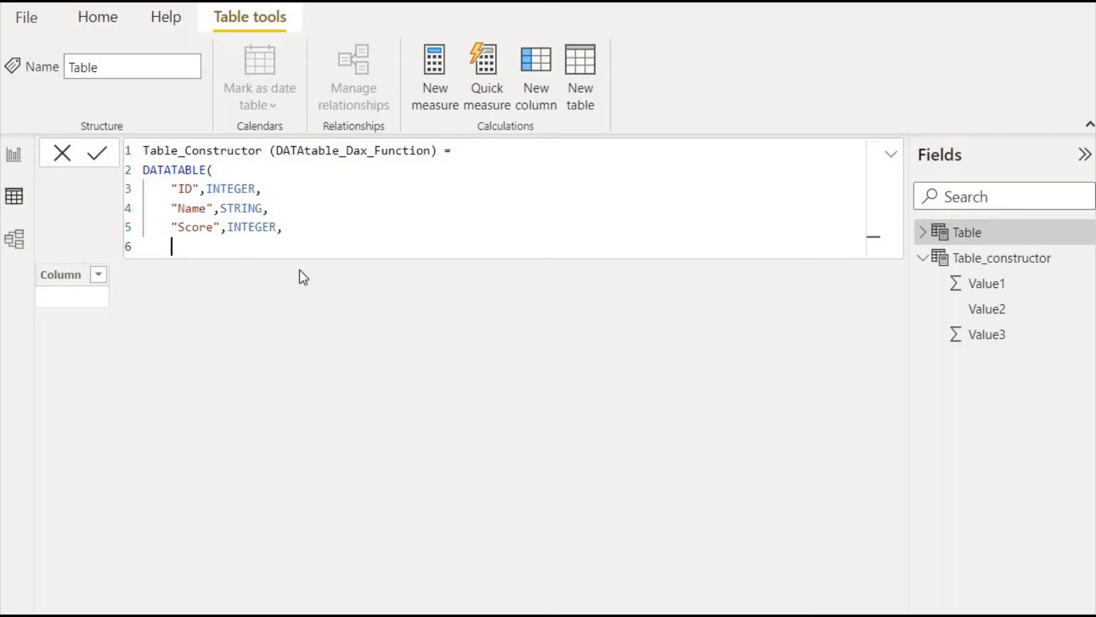
pyautogui.write('{')
pyautogui.hotkey('shift', 'Return')
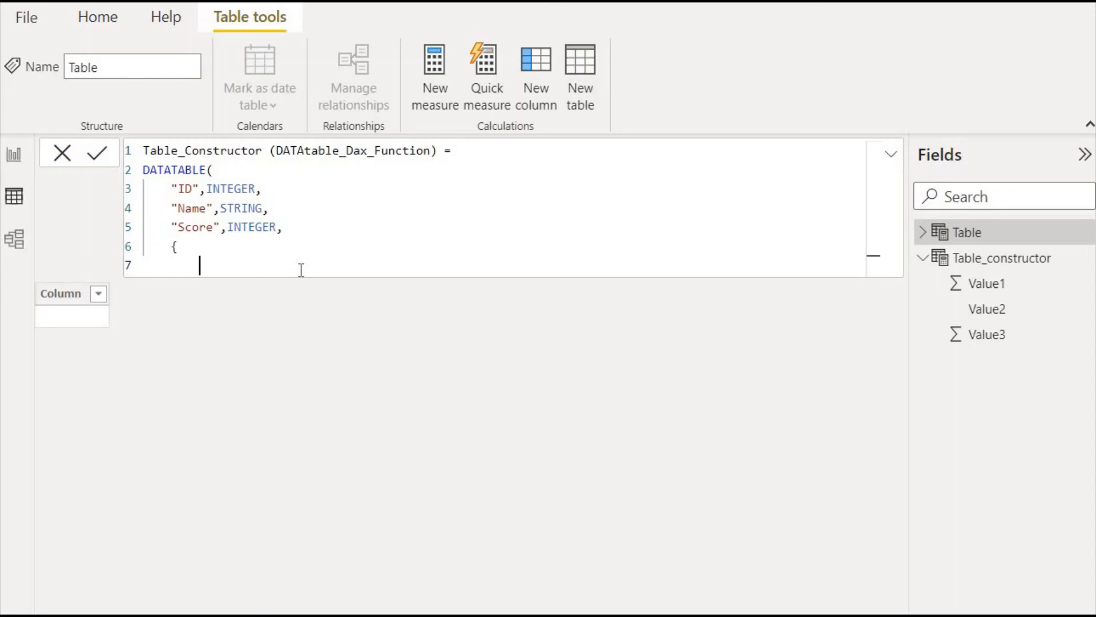
# Step: Enter the first data row as {1,"Earth",100}
pyautogui.write('{')
pyautogui.write('1,')
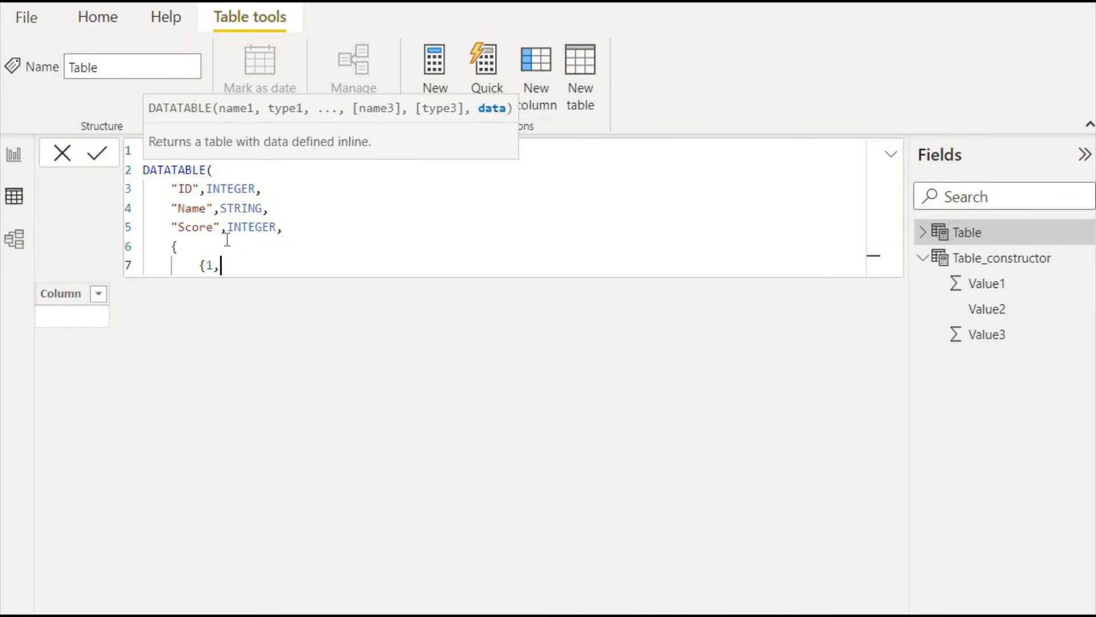
pyautogui.write('"Earth",100}')
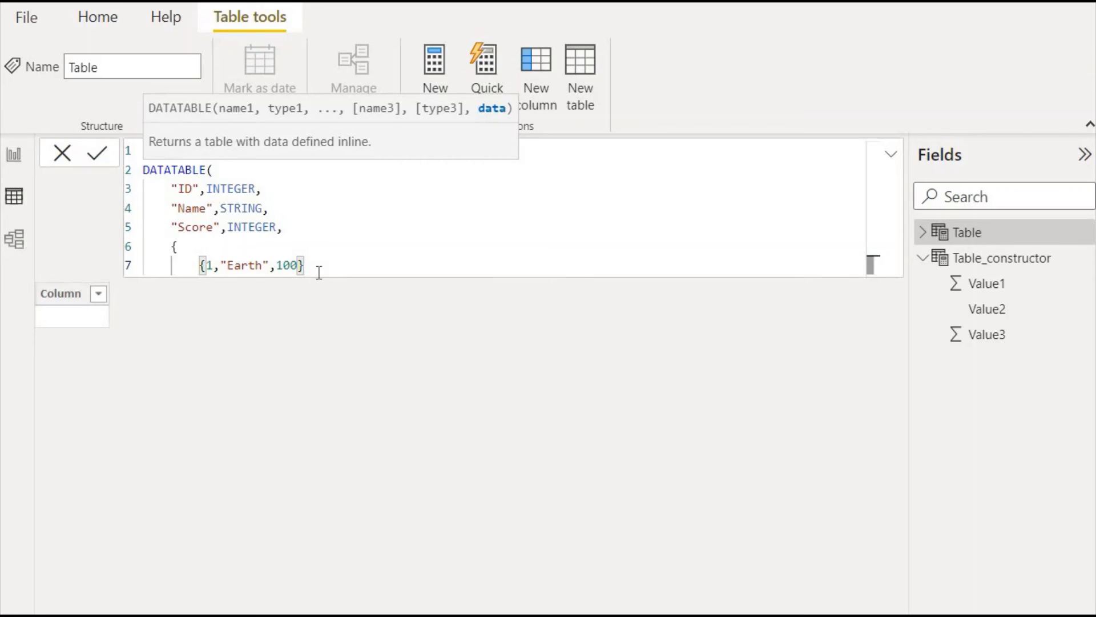
# Step: Add a comma after the Earth row, duplicate the row twice, and end the last copy with a line break instead of its comma
pyautogui.write(',')
pyautogui.hotkey('shift', 'alt', 'Down')
pyautogui.hotkey('shift', 'alt', 'Down')
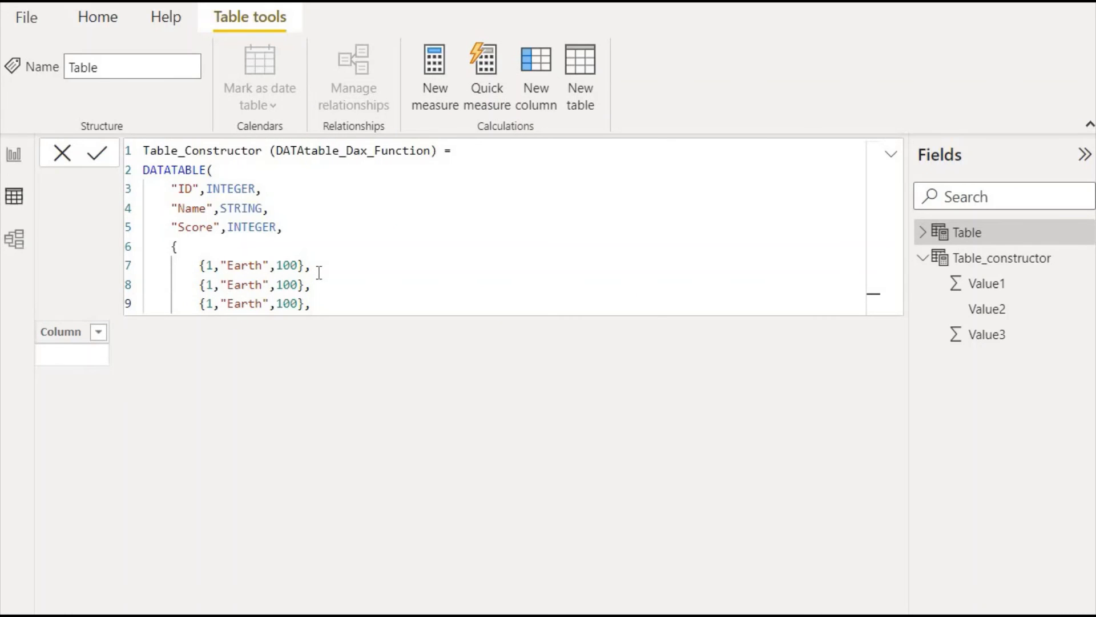
pyautogui.press('BackSpace')
pyautogui.press('Return')
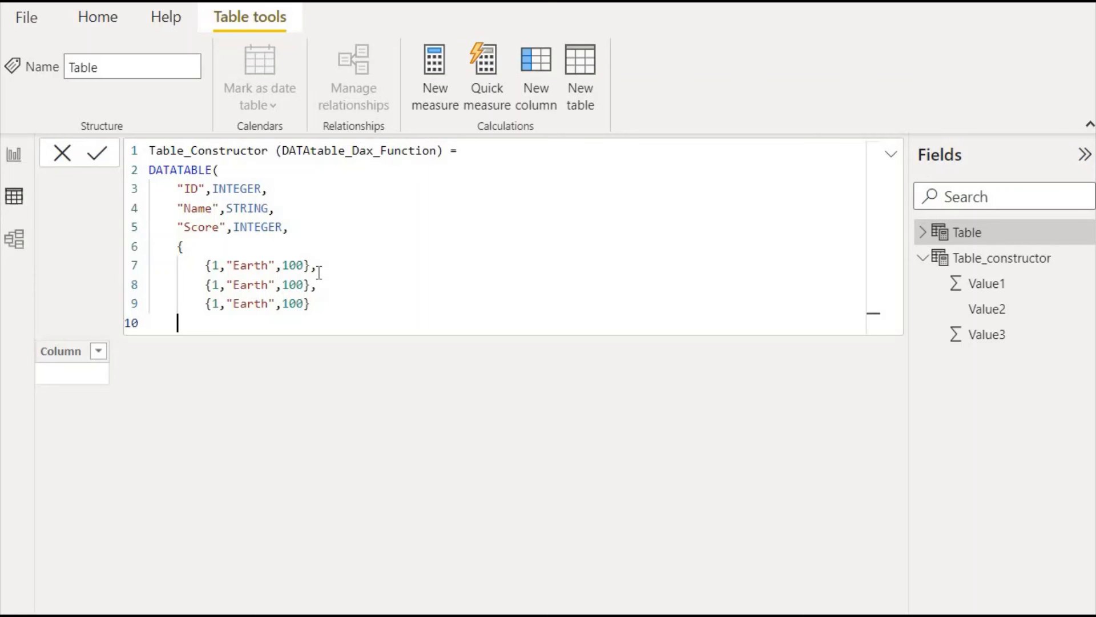
# Step: Close the data block with a curly brace and add another closing curly brace on a new line
pyautogui.write('}')
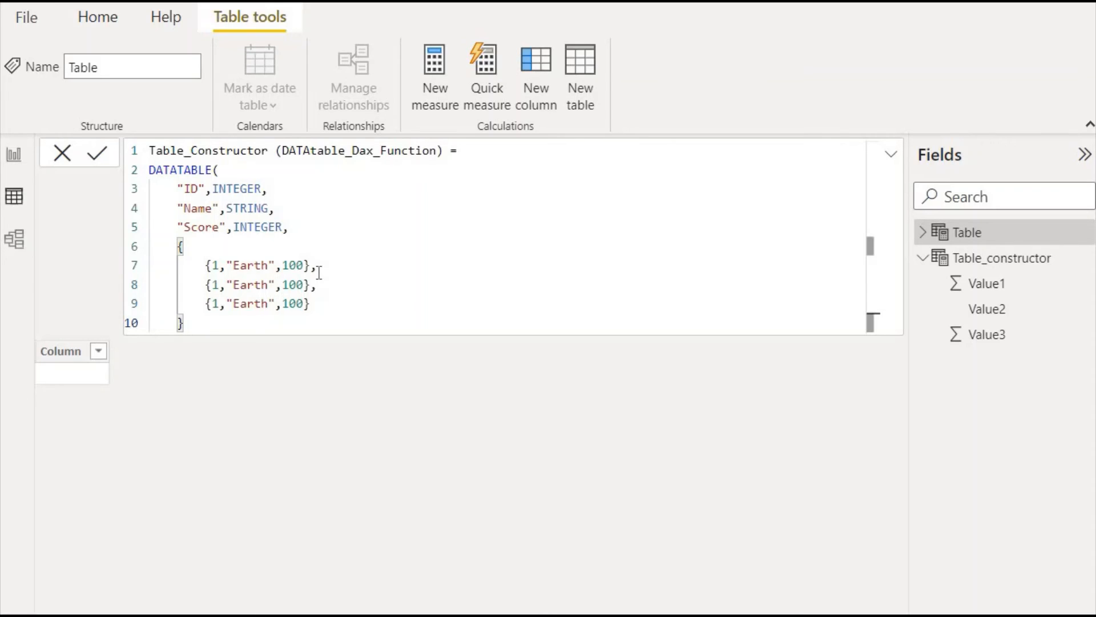
pyautogui.press('Return')
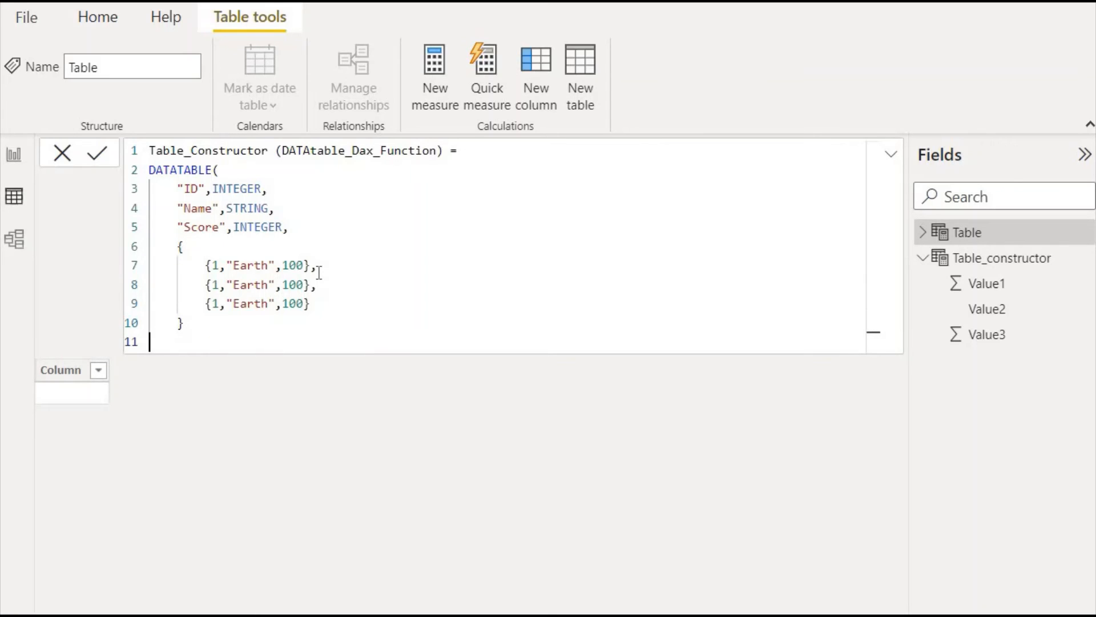
pyautogui.write('}')
# Step: Change the IDs of the second and third data rows to 2 and 3
pyautogui.click(220, 284)
pyautogui.press('BackSpace')
pyautogui.write('2')
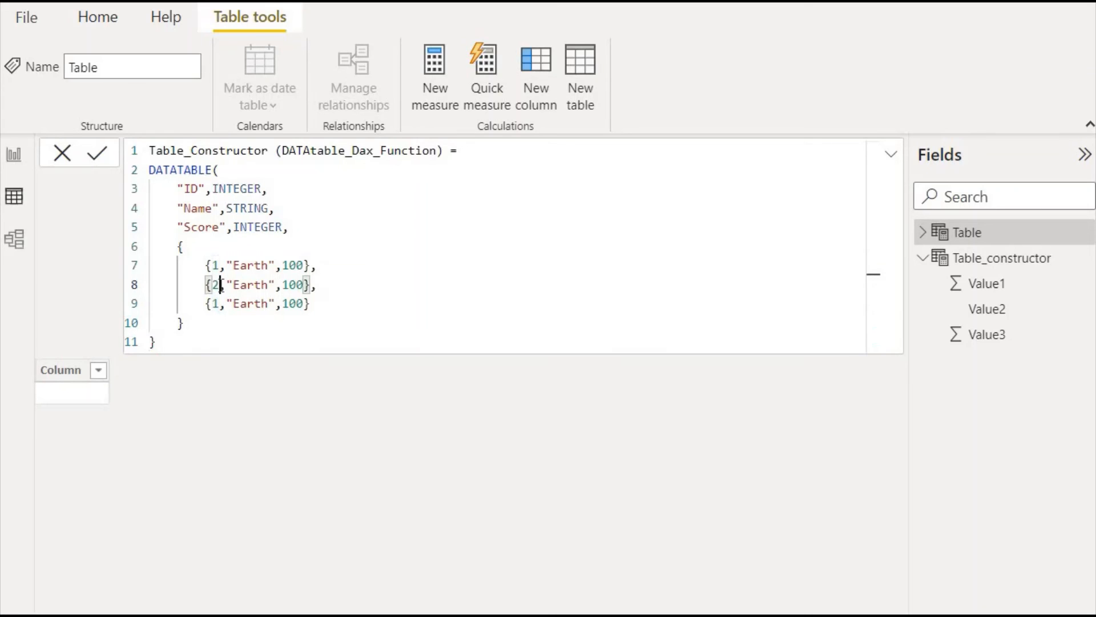
pyautogui.press('Down')
pyautogui.press('BackSpace')
pyautogui.write('3')
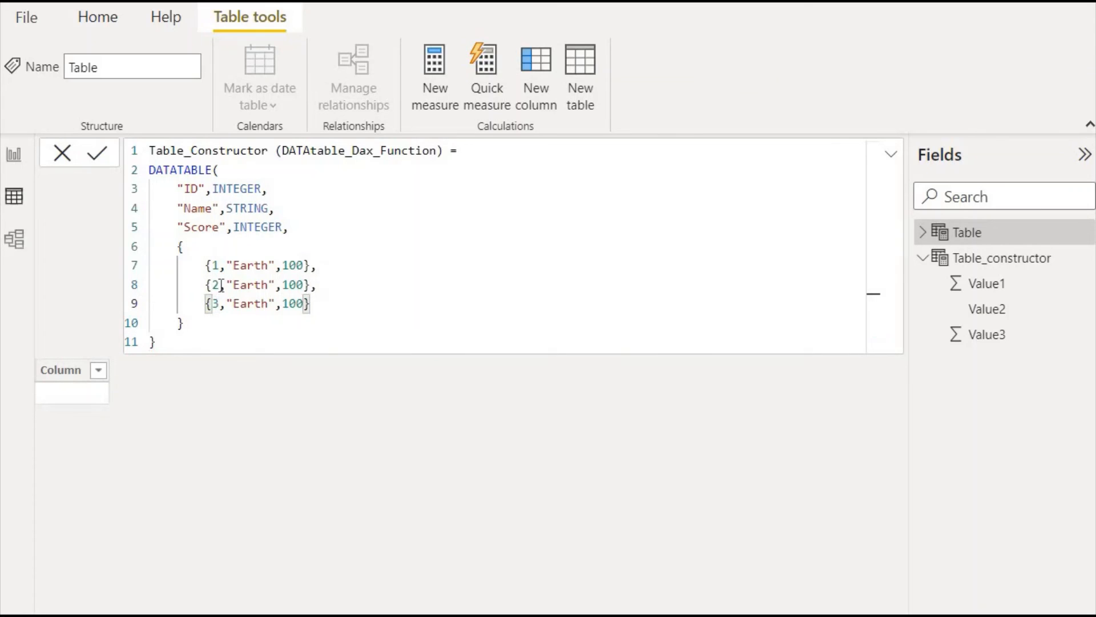
# Step: Replace the planet name in the second data row with "Jupyter"
pyautogui.press('Up')
pyautogui.press('Right')
pyautogui.press('Right')
pyautogui.hotkey('shift', 'Right')
pyautogui.hotkey('shift', 'Right')
pyautogui.hotkey('shift', 'Right')
pyautogui.hotkey('shift', 'Right')
pyautogui.hotkey('shift', 'Right')
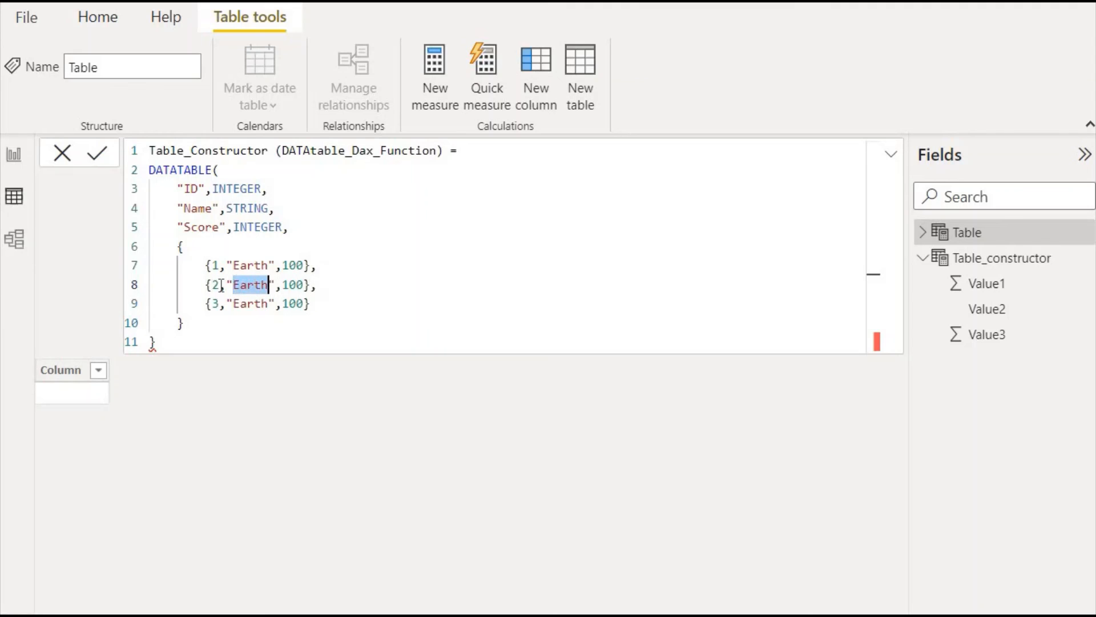
pyautogui.write('Ju')
pyautogui.write('ter')
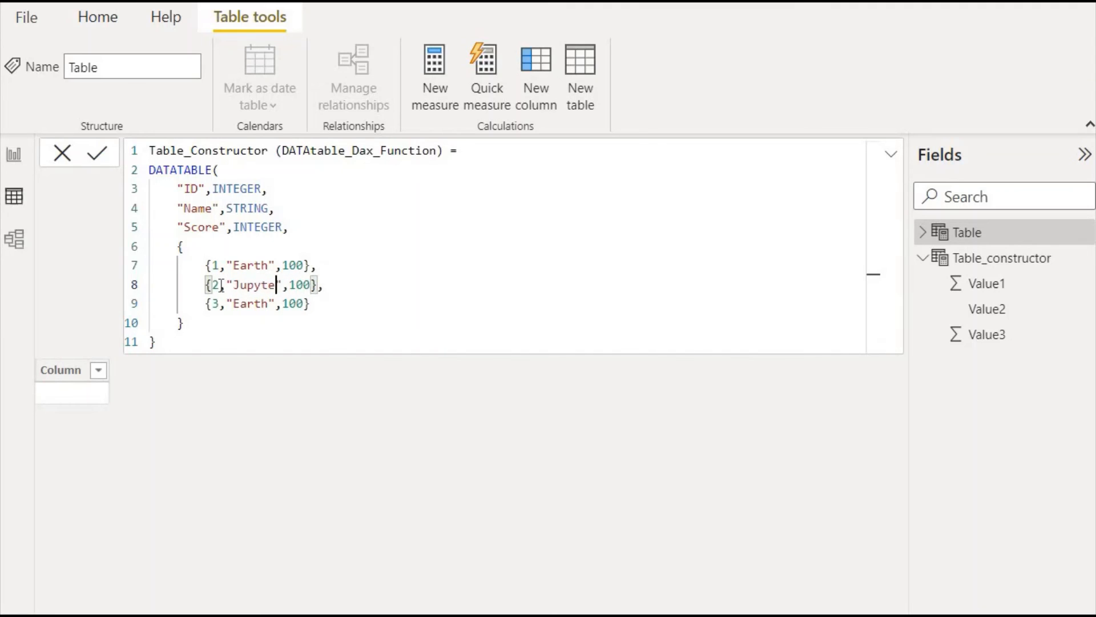
# Step: Replace the planet name in the third data row with "Venus"
pyautogui.press('Down')
pyautogui.press('Left')
pyautogui.press('Left')
pyautogui.press('Left')
pyautogui.press('Left')
pyautogui.press('Left')
pyautogui.press('Left')
pyautogui.press('Left')
pyautogui.press('Left')
pyautogui.press('Left')
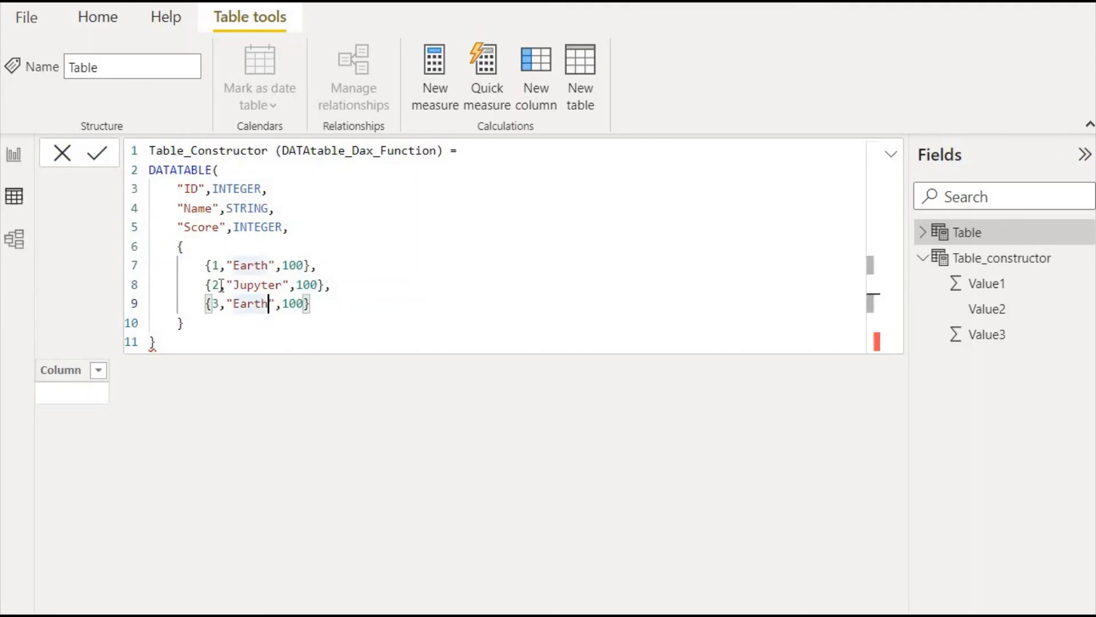
pyautogui.press('Left')
pyautogui.press('Left')
pyautogui.hotkey('shift', 'Right')
pyautogui.hotkey('shift', 'Right')
pyautogui.hotkey('shift', 'Right')
pyautogui.hotkey('shift', 'Right')
pyautogui.hotkey('shift', 'Right')
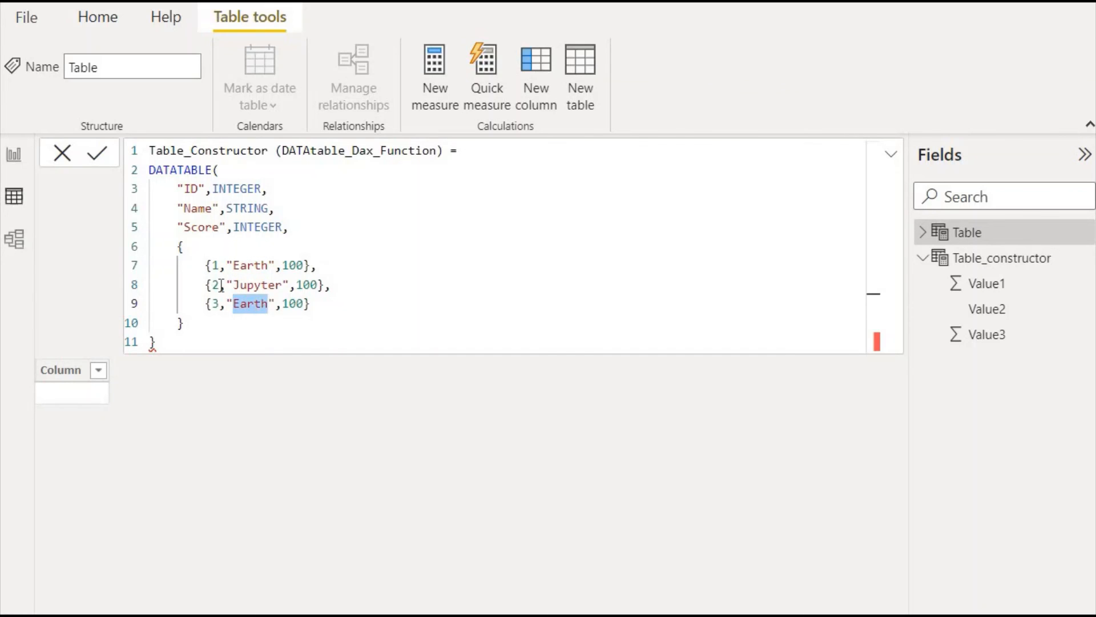
pyautogui.write('Venus')
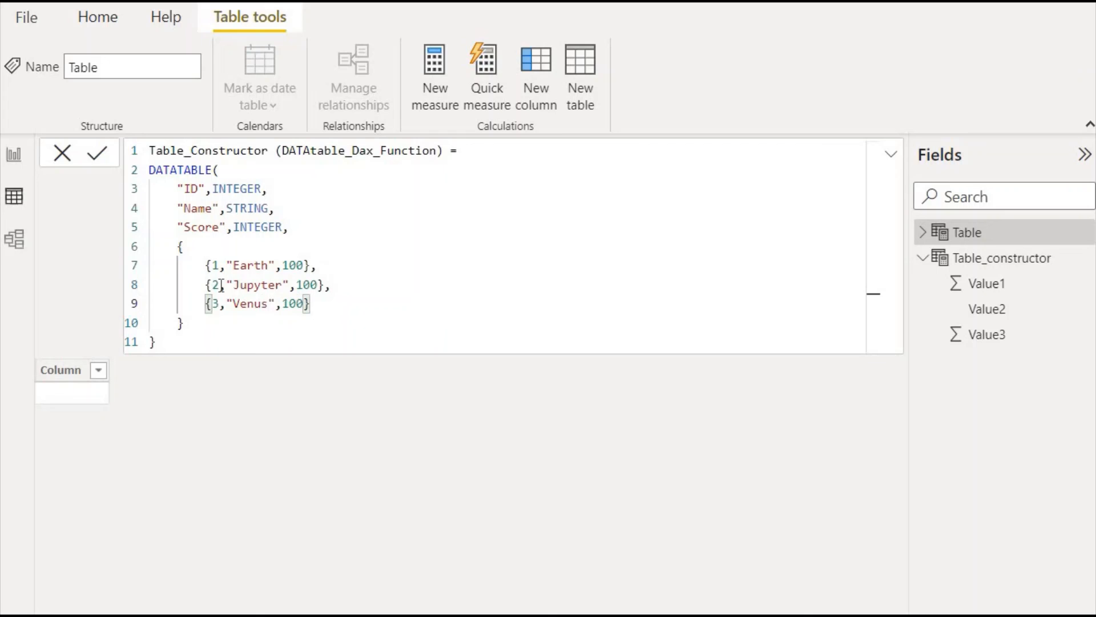
# Step: Set the scores to 300 for Venus and 250 for Jupyter, and submit the DATATABLE formula
pyautogui.press('Right')
pyautogui.press('Right')
pyautogui.hotkey('shift', 'Right')
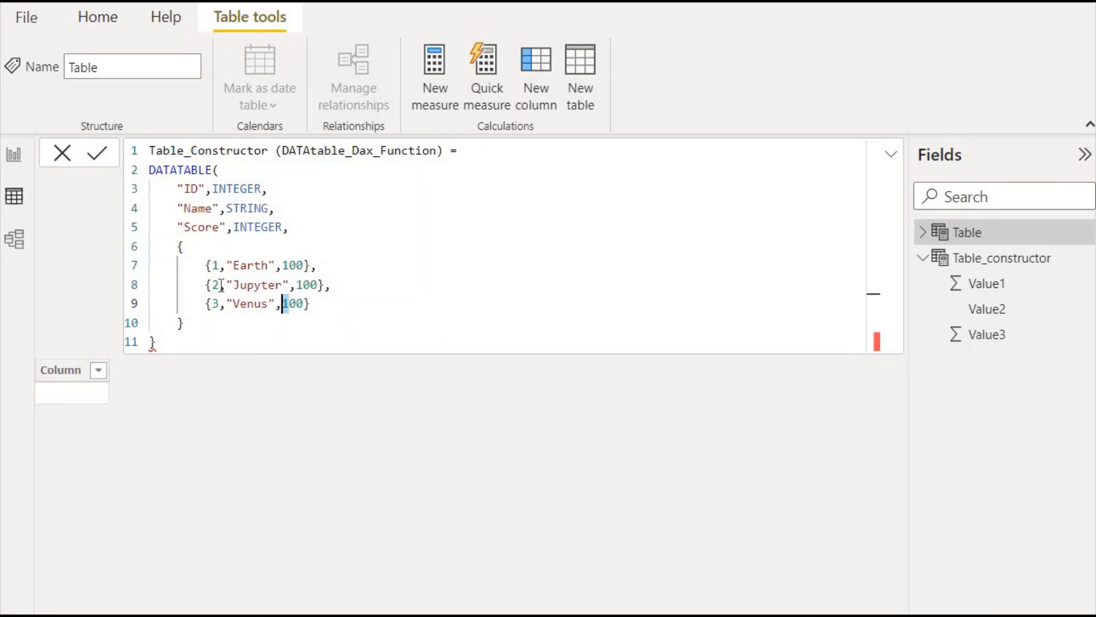
pyautogui.write('3')
pyautogui.press('Up')
pyautogui.press('Right')
pyautogui.hotkey('shift', 'Right')
pyautogui.hotkey('shift', 'Right')
pyautogui.write('25')
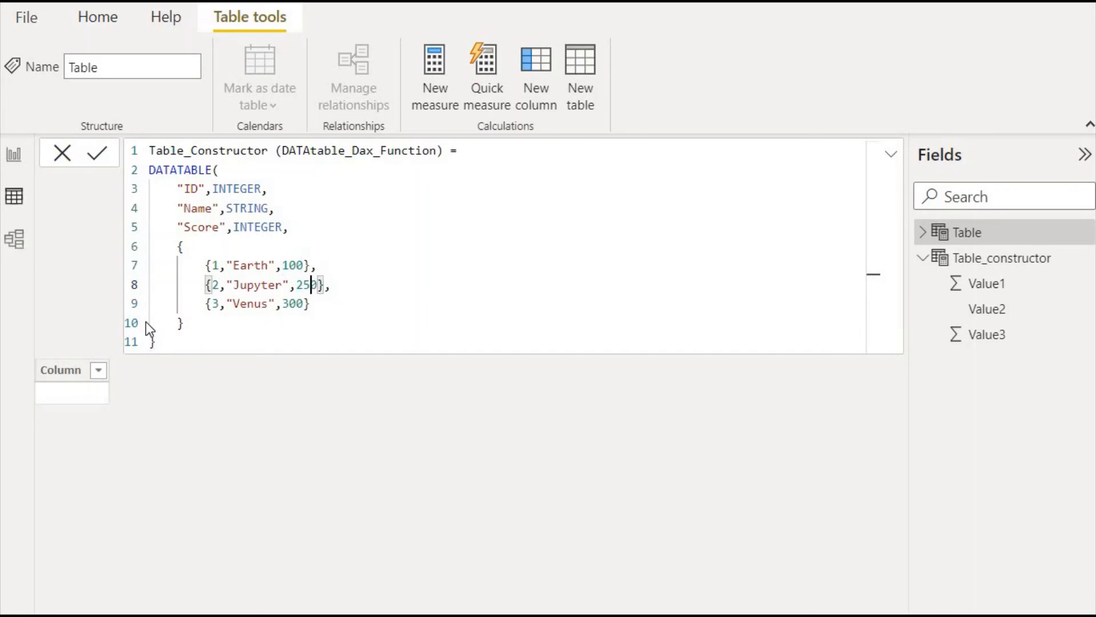
pyautogui.click(177, 343)
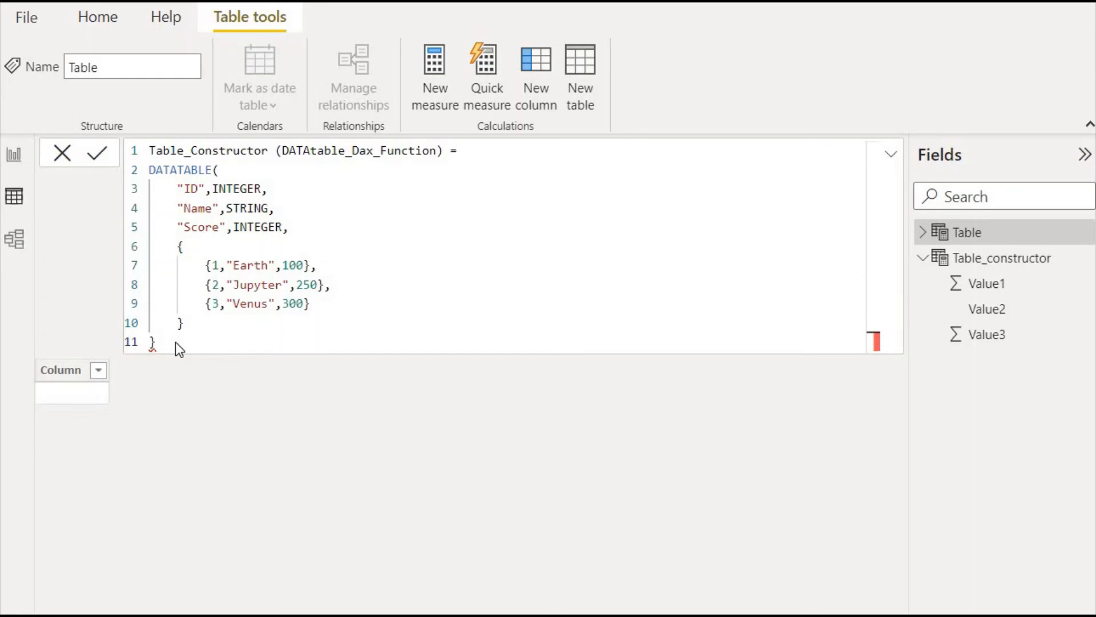
pyautogui.press('Return')
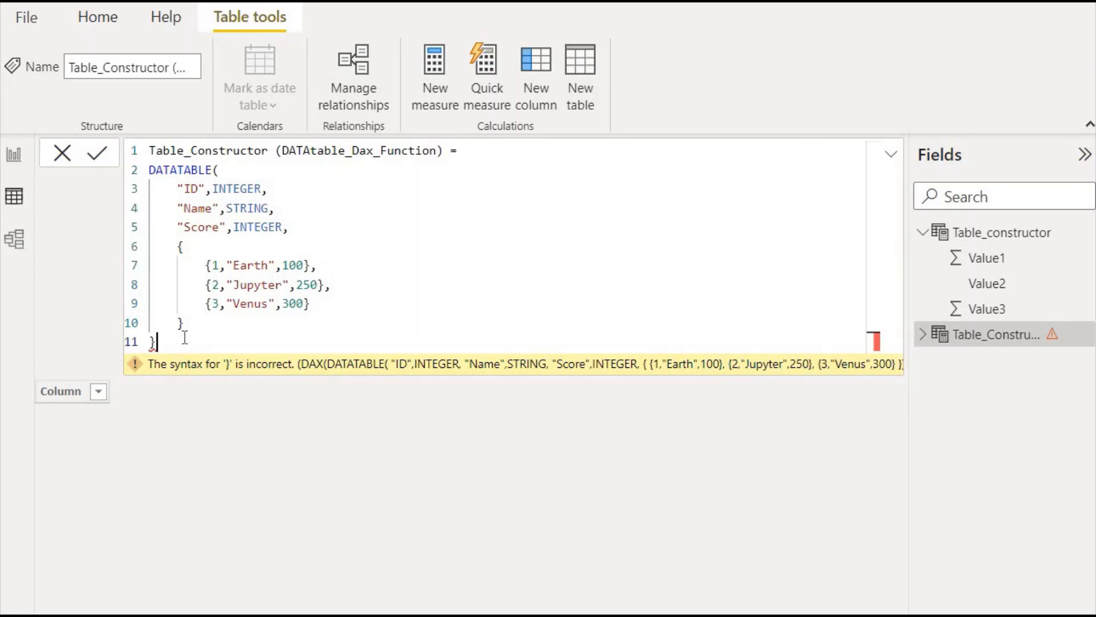
# Step: Replace the extra curly brace at the formula's end with a closing parenthesis and submit the formula again
pyautogui.press('Return')
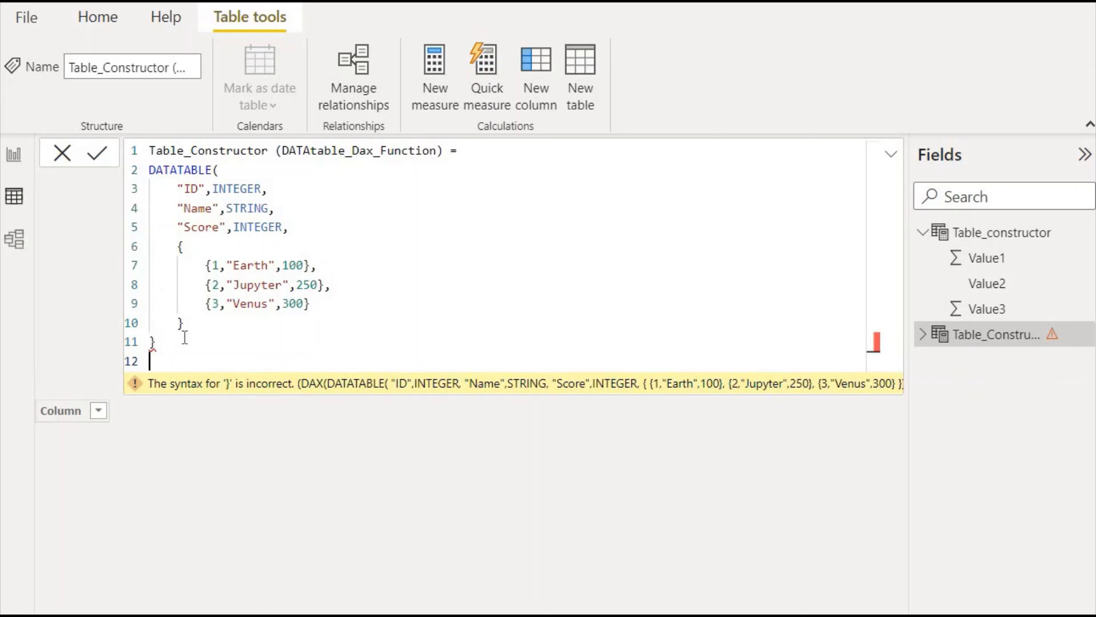
pyautogui.write(')')
pyautogui.click(161, 345)
pyautogui.press('BackSpace')
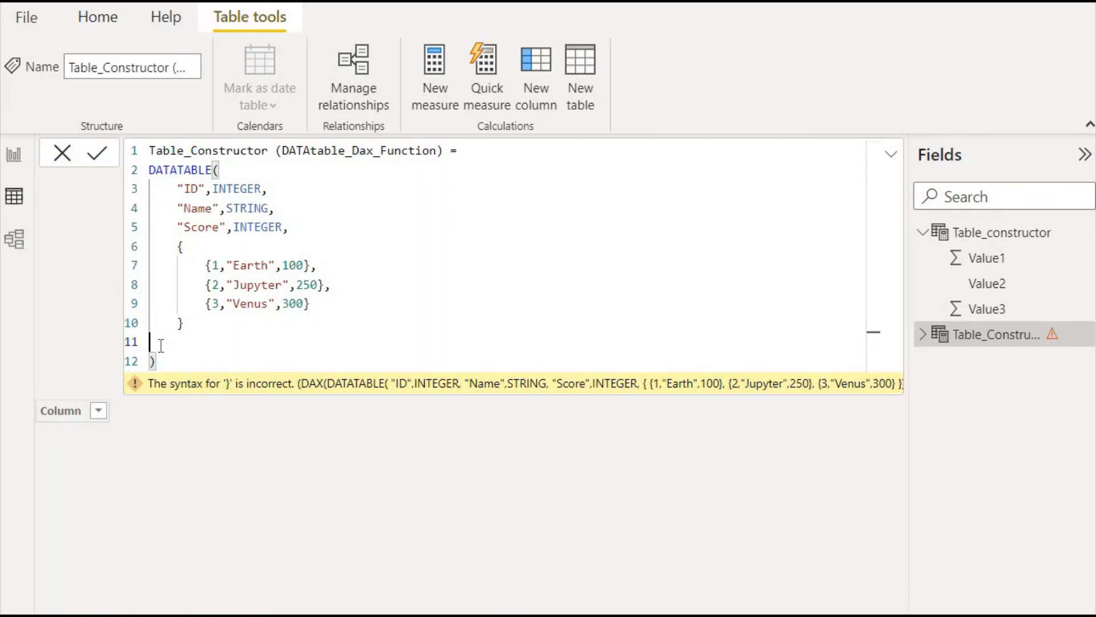
pyautogui.press('Delete')
pyautogui.press('Return')
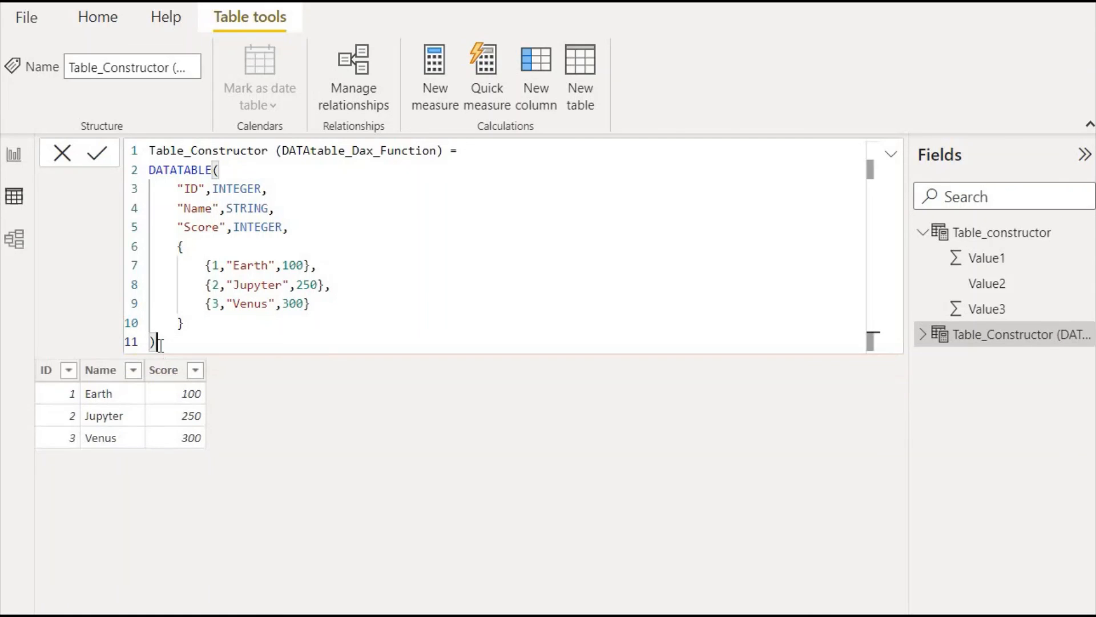